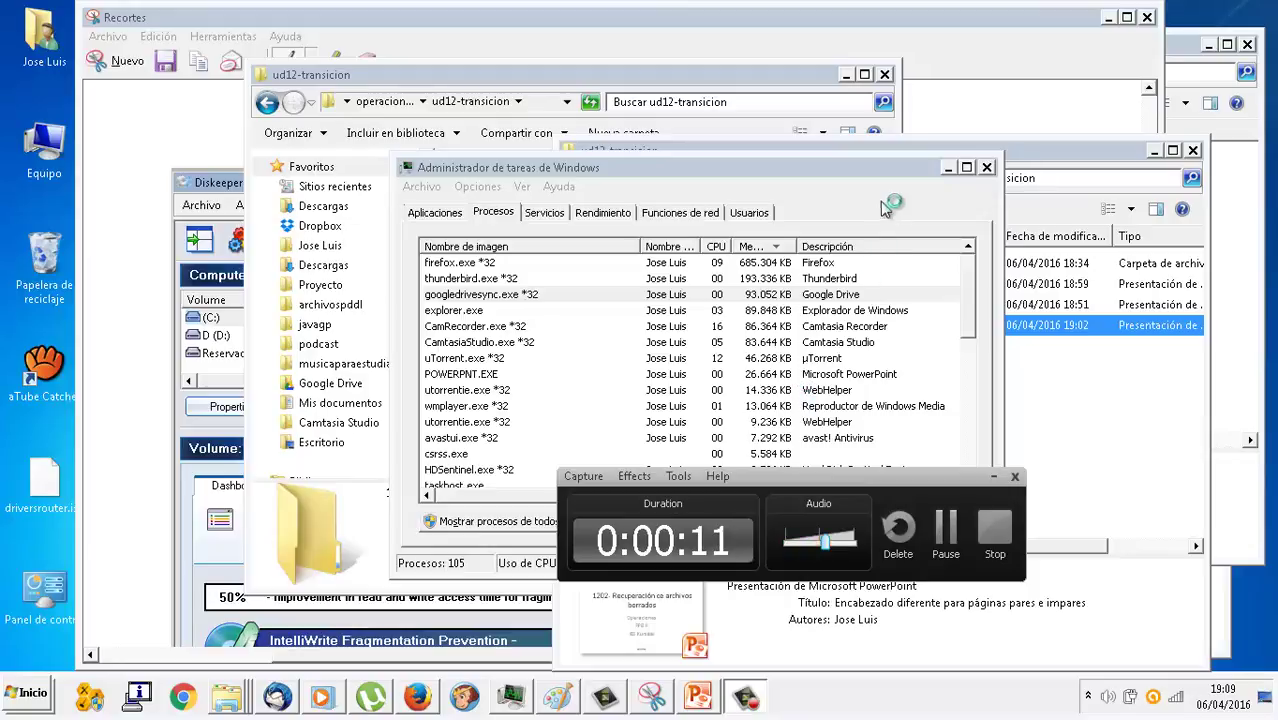
Close the Task Manager and install Recuva v1.52 in Spanish with the default installation options
click(986, 167)
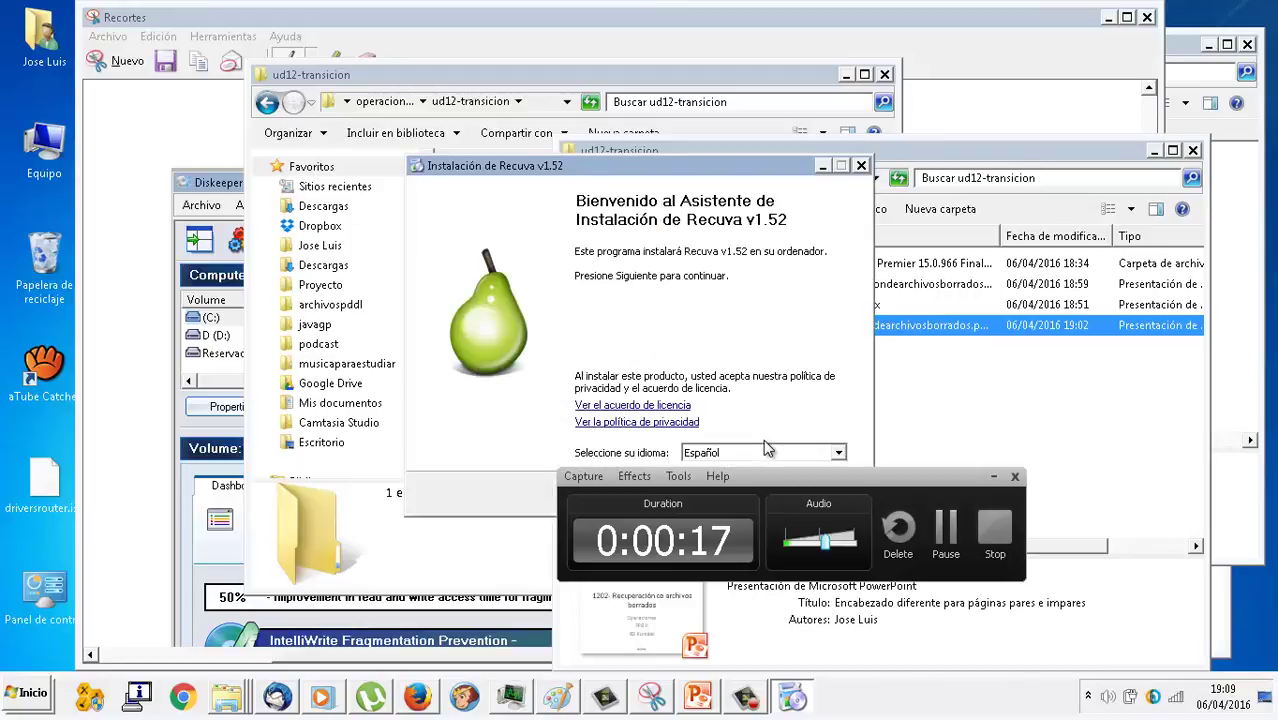
drag(760, 166, 762, 74)
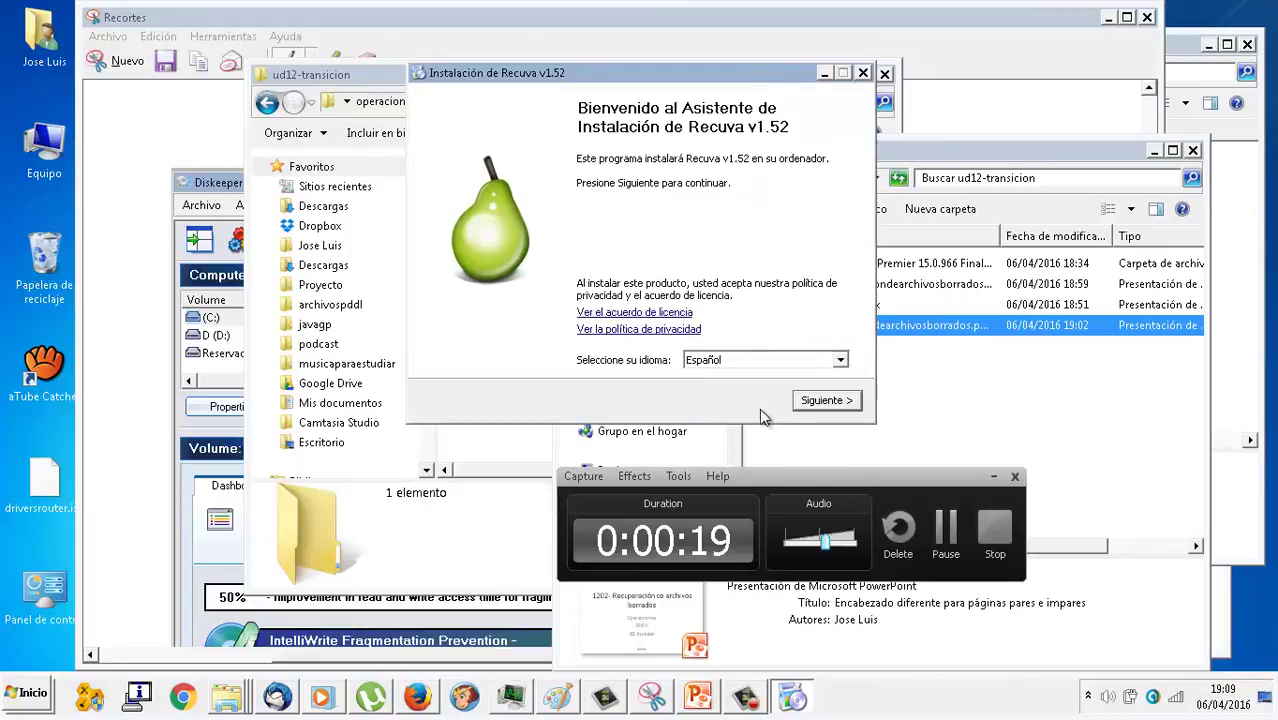
click(816, 402)
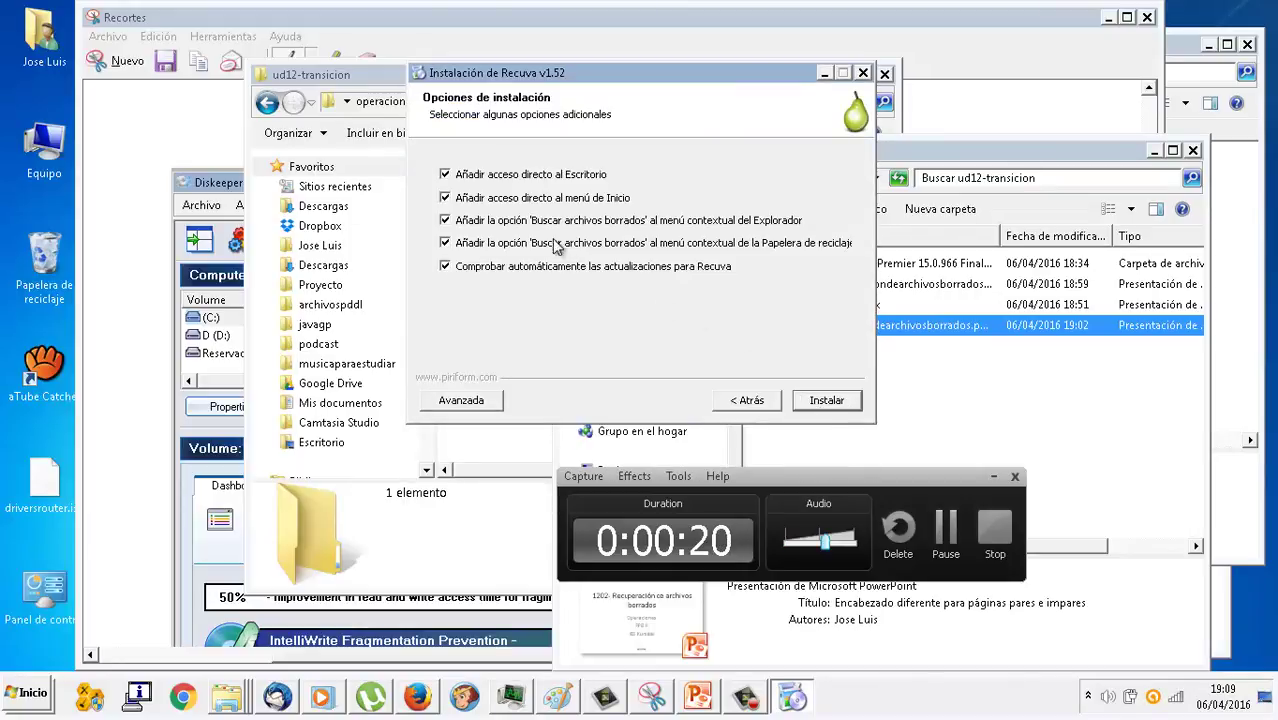
click(826, 400)
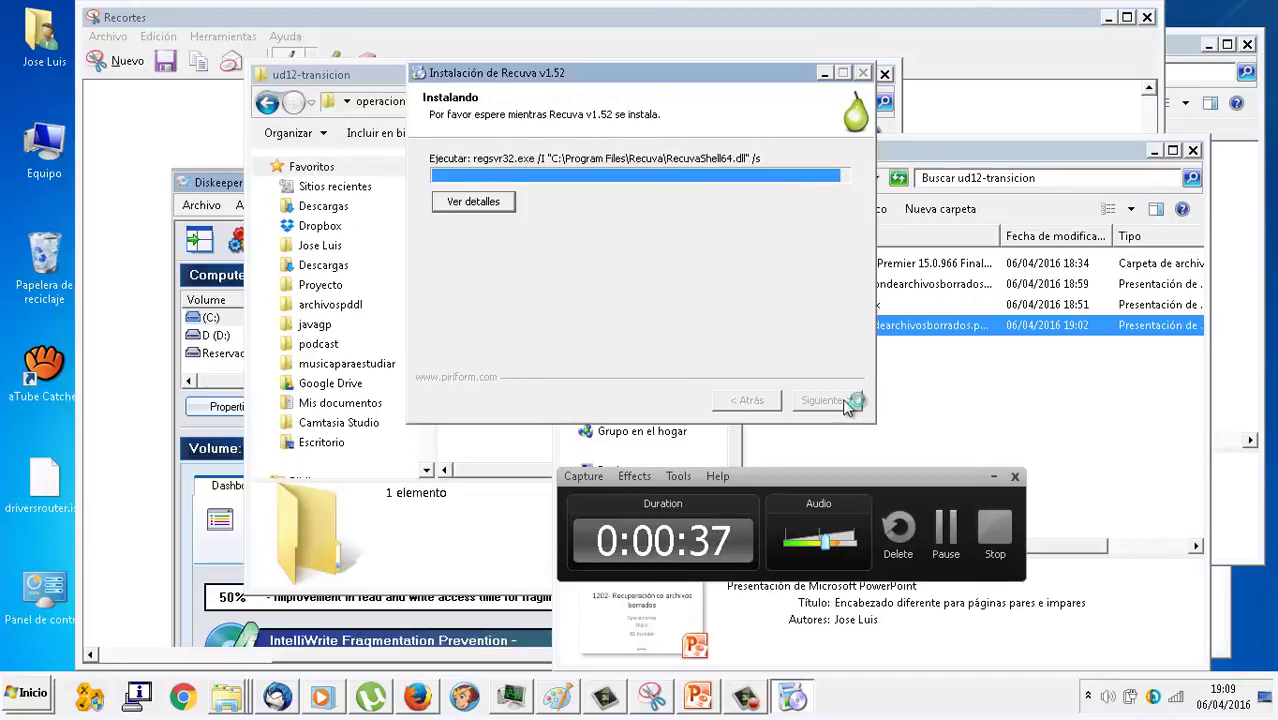
Open a computer window, move it aside and open drive D (D:)
click(48, 140)
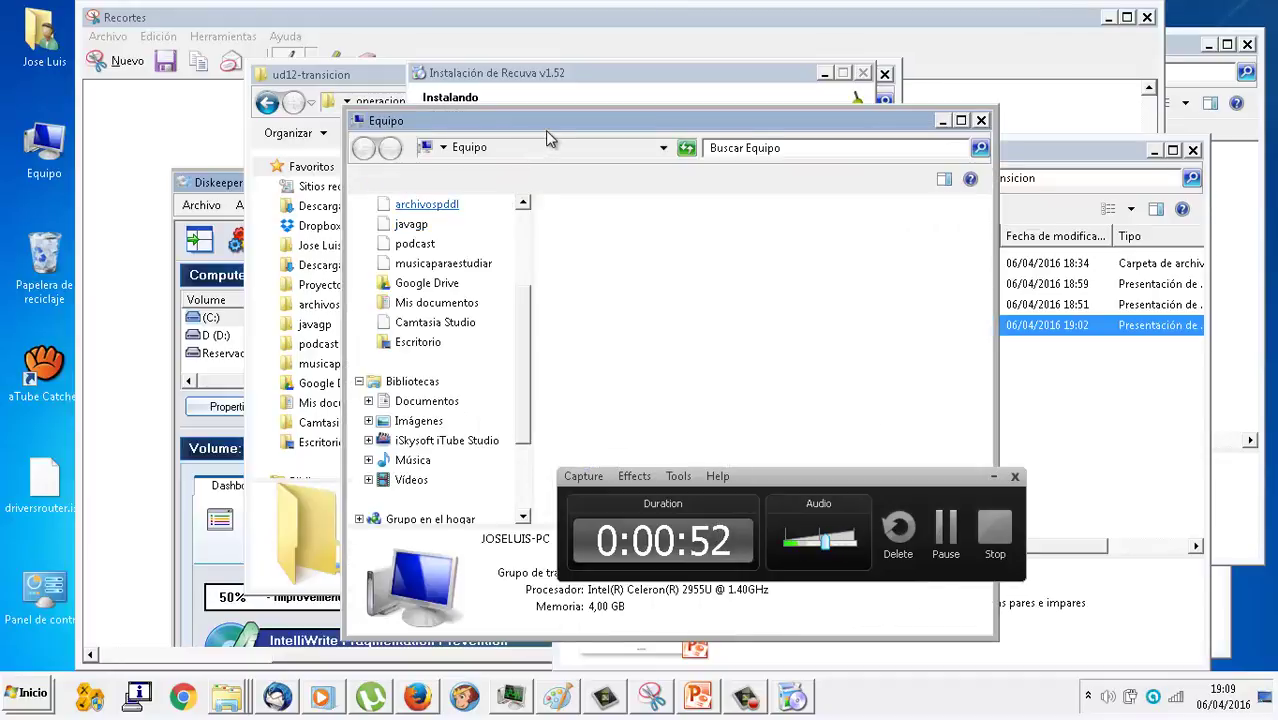
drag(546, 130, 353, 104)
click(505, 281)
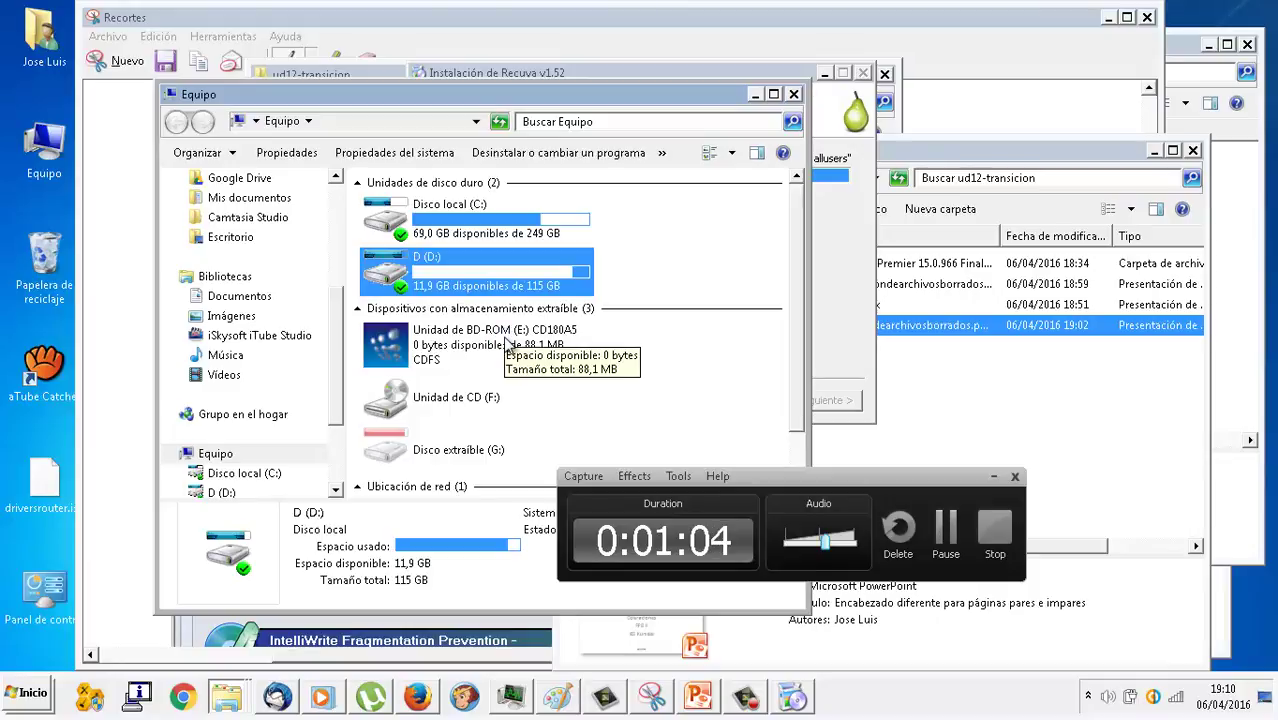
key(Return)
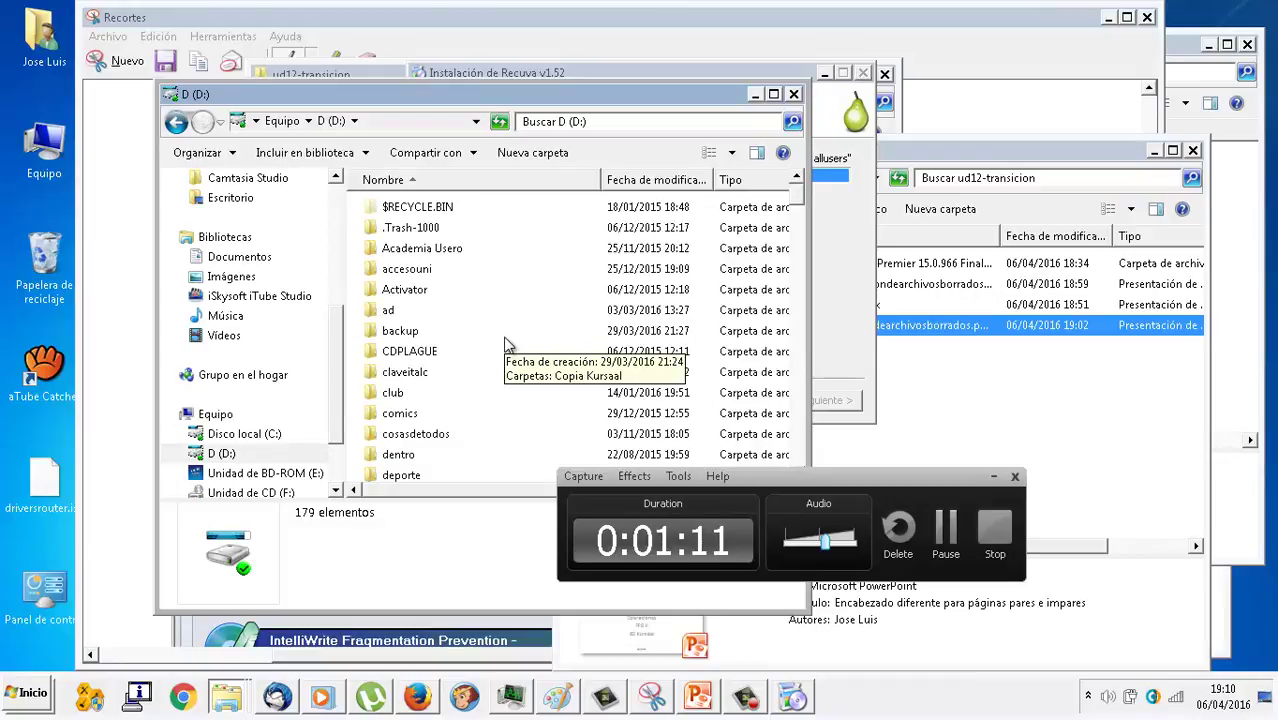
Open the fotos folder on drive D and dismiss the antivirus alert
click(505, 331)
scroll(460, 380, down, 3)
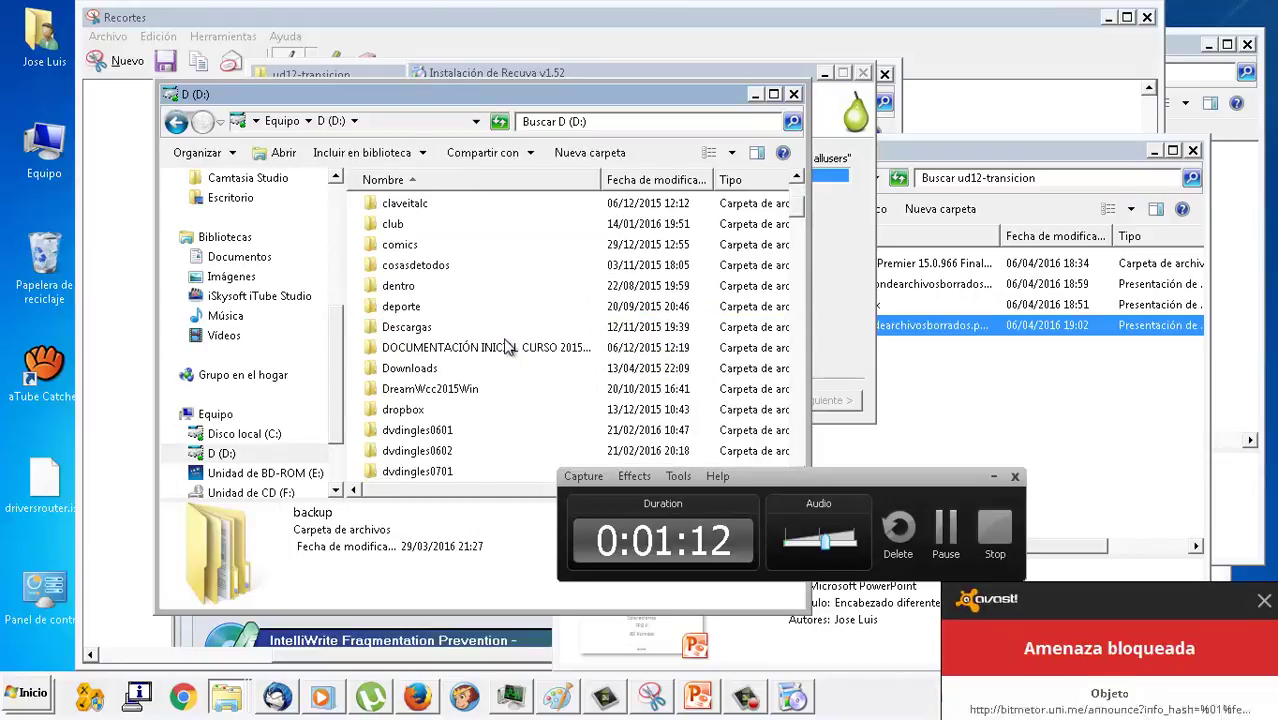
scroll(420, 410, down, 3)
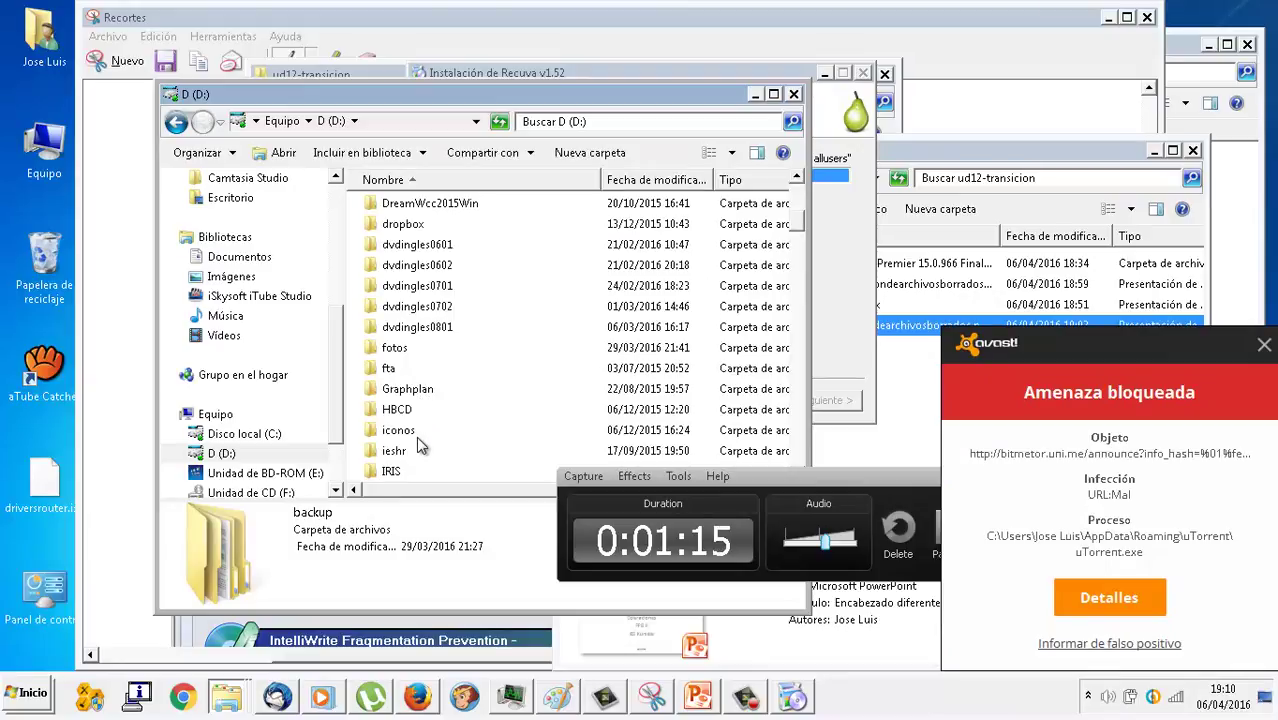
click(410, 350)
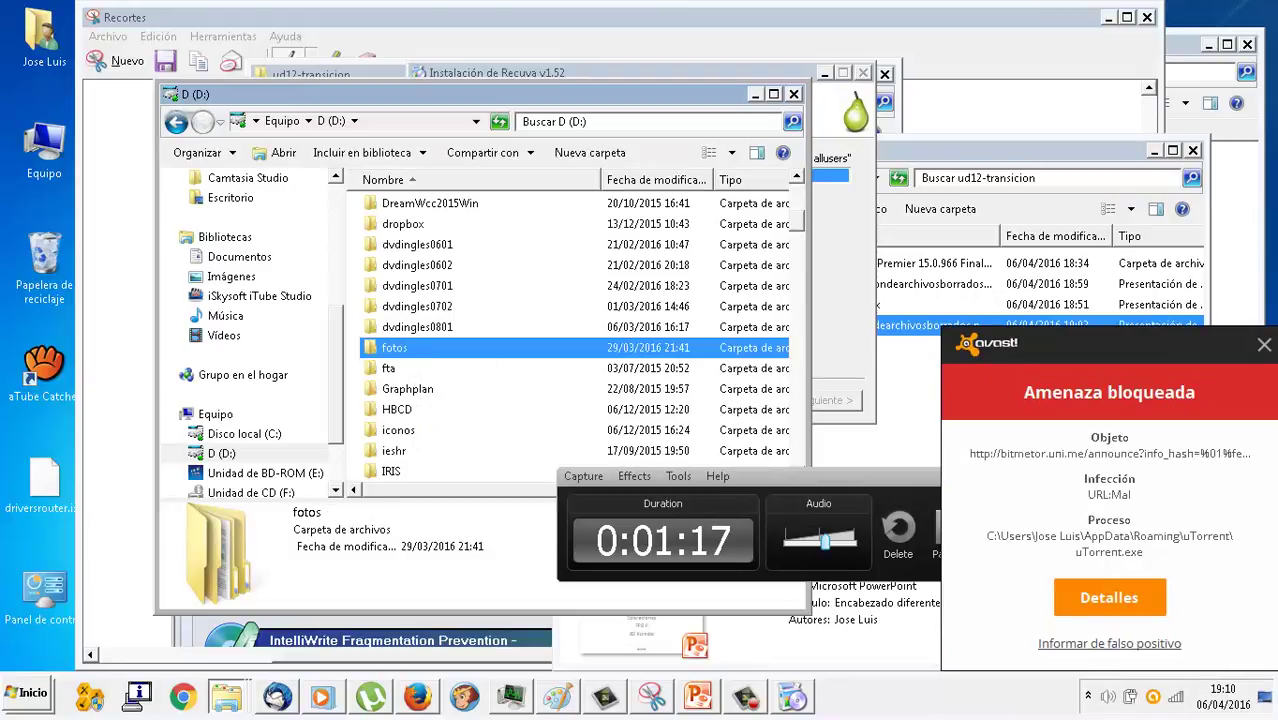
click(1263, 346)
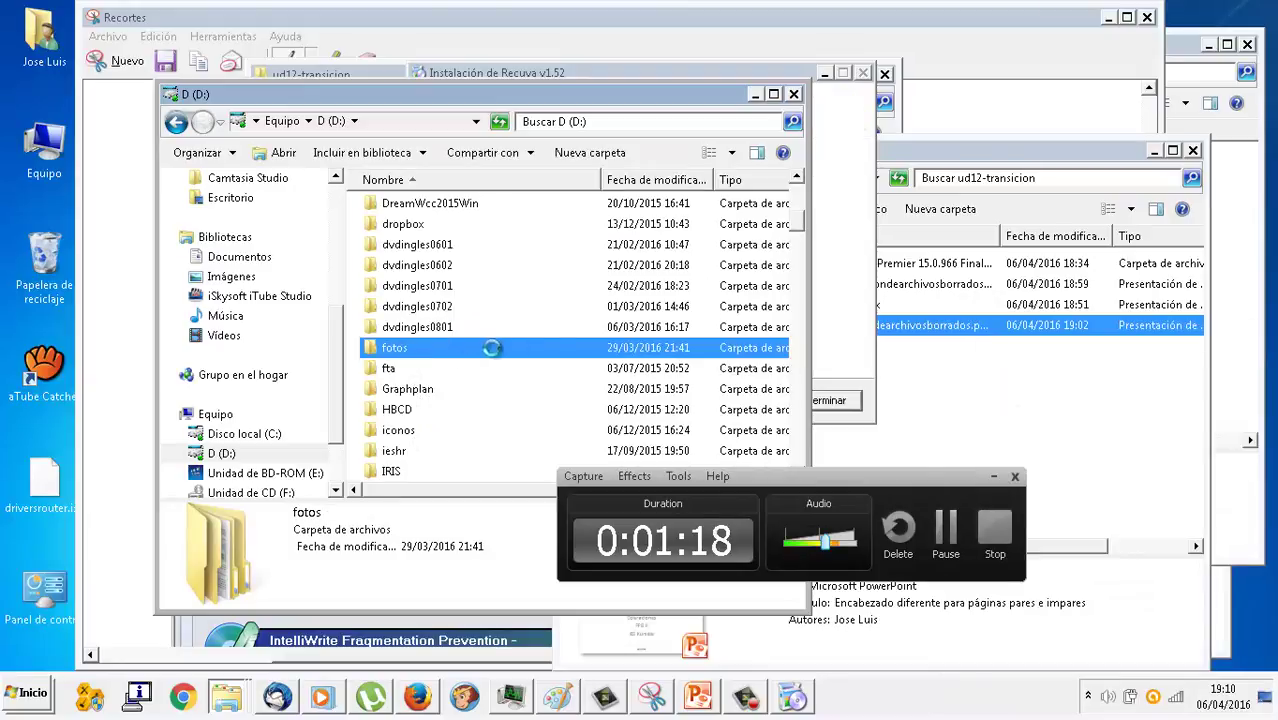
Finish the Recuva v1.52 installer with the option to run the program, and return to the fotos folder window
click(822, 136)
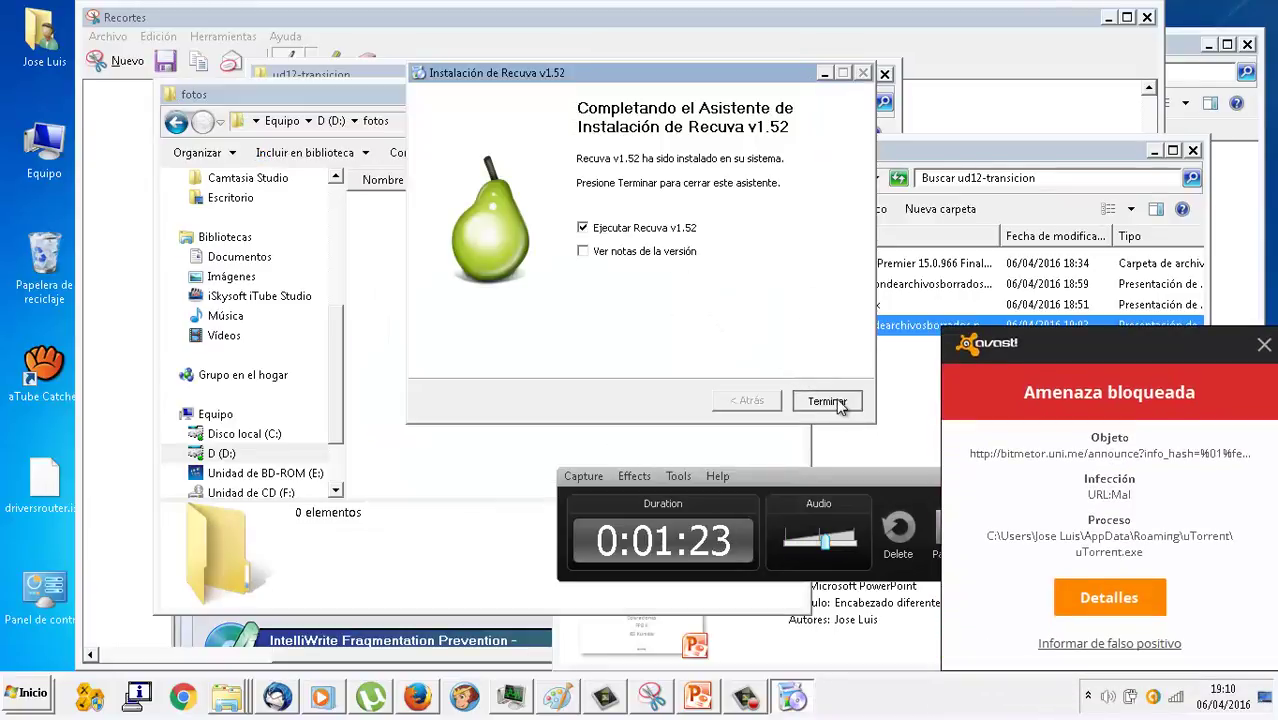
click(368, 101)
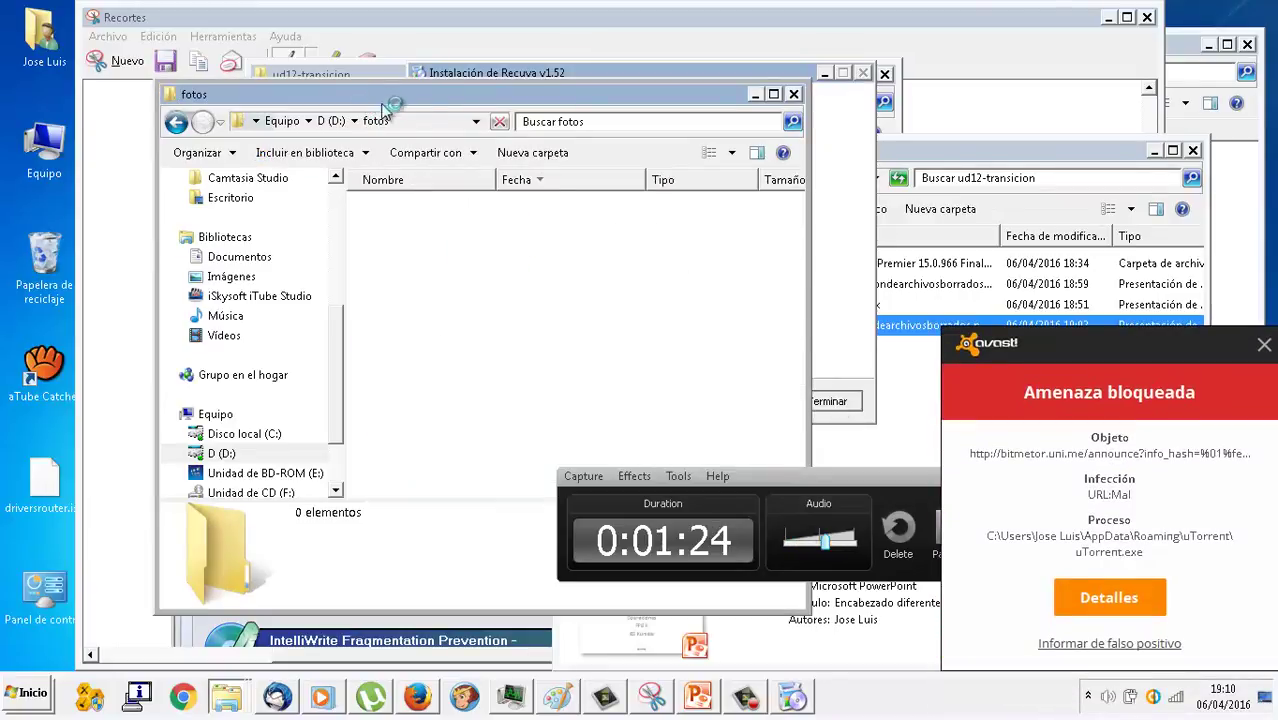
click(1263, 346)
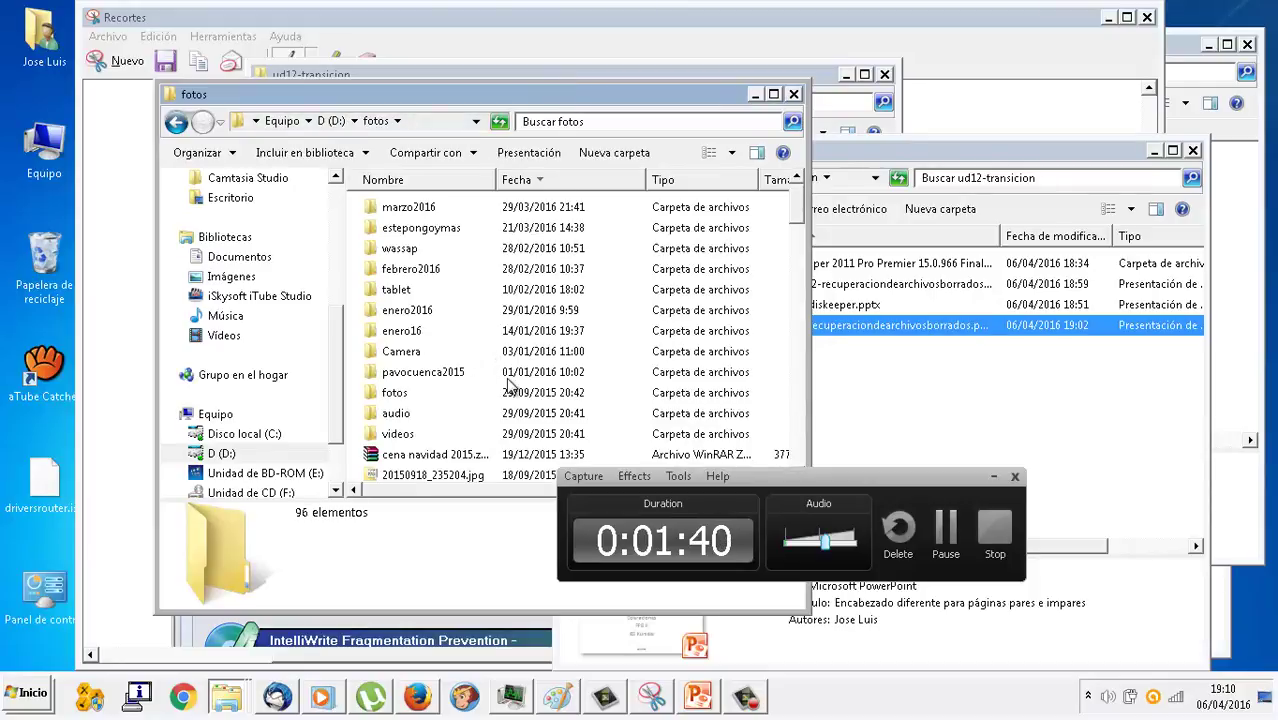
Widen the fotos folder window so the full size column of the photo files fits
scroll(510, 386, down, 1)
scroll(510, 386, down, 2)
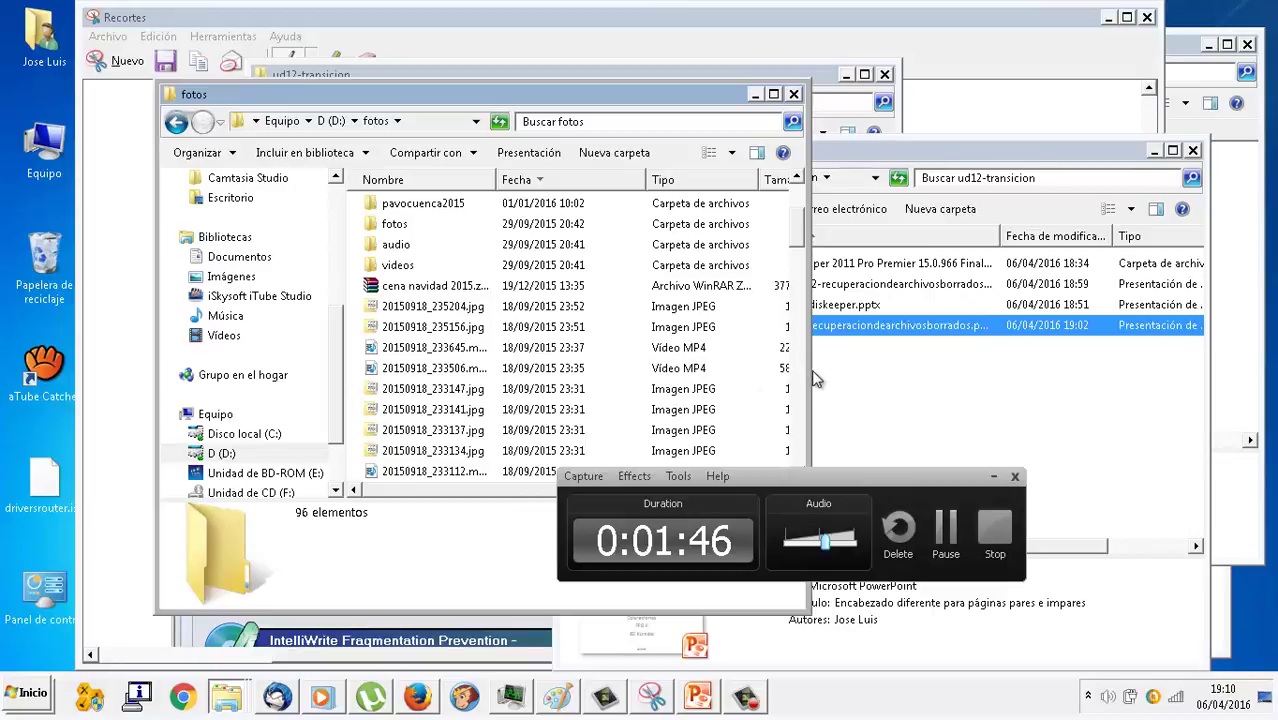
drag(809, 370, 970, 371)
click(805, 310)
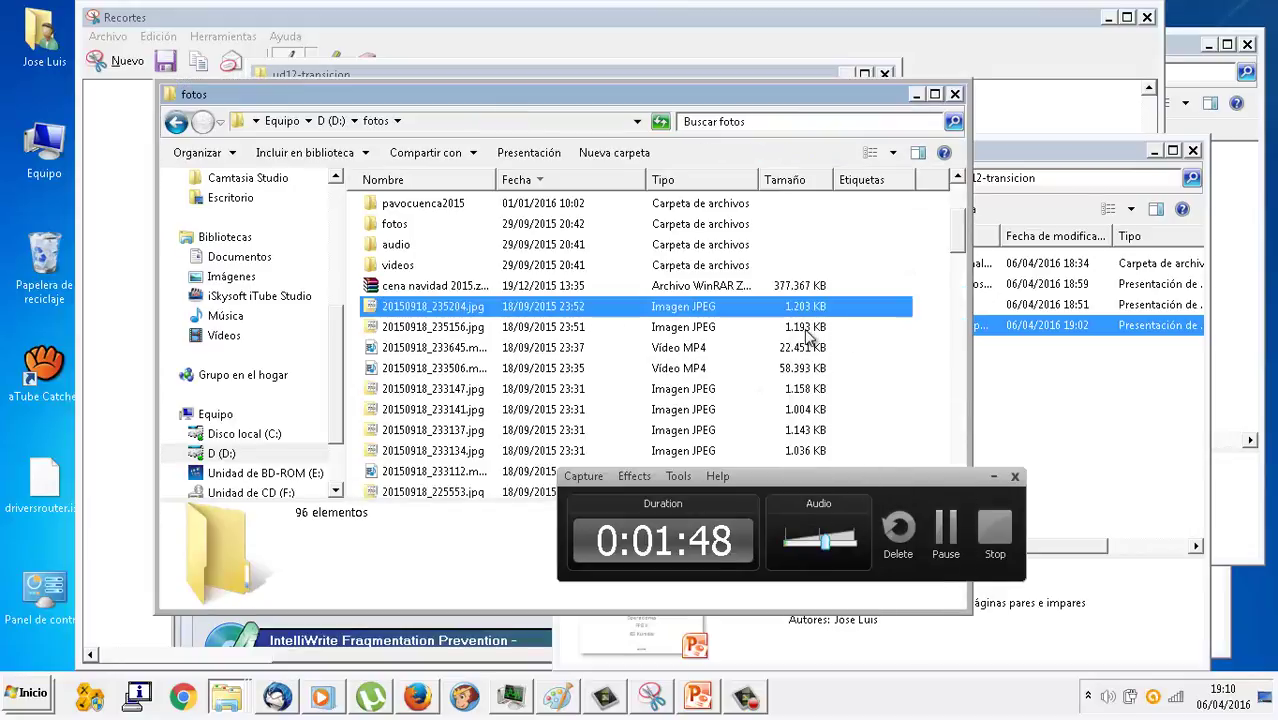
key(shift+Down)
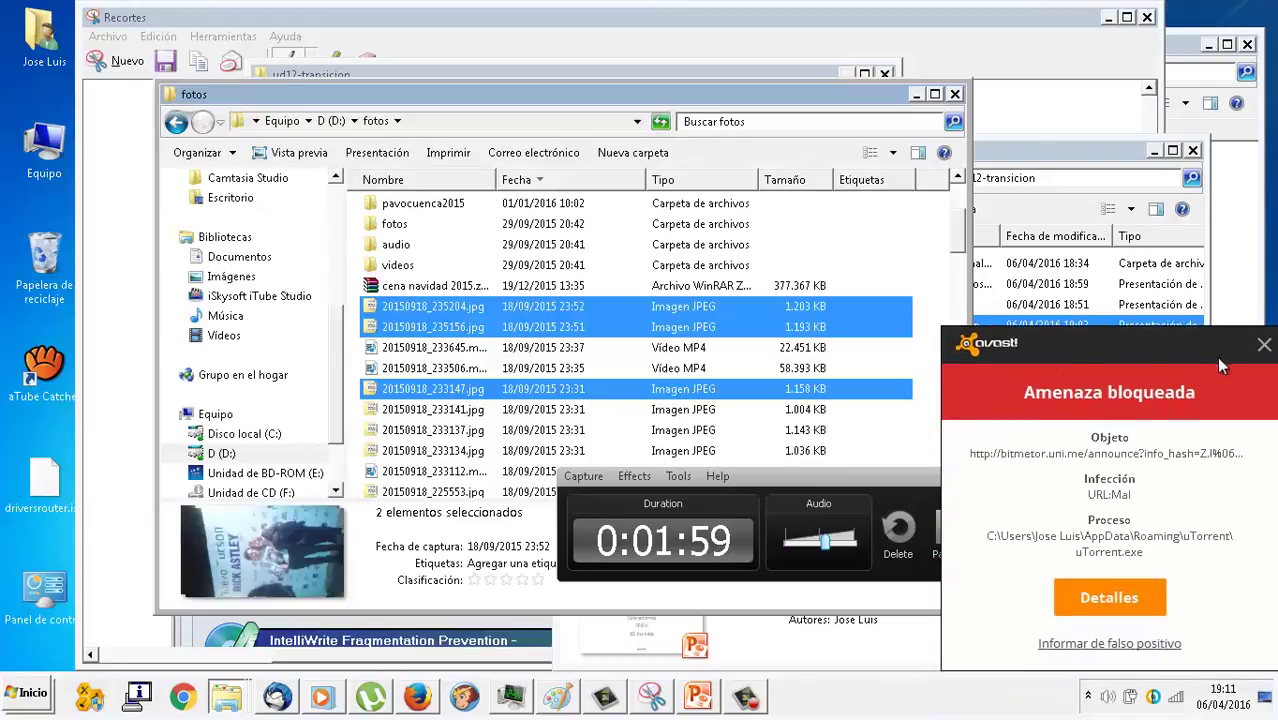
ctrl+click(490, 388)
click(1263, 346)
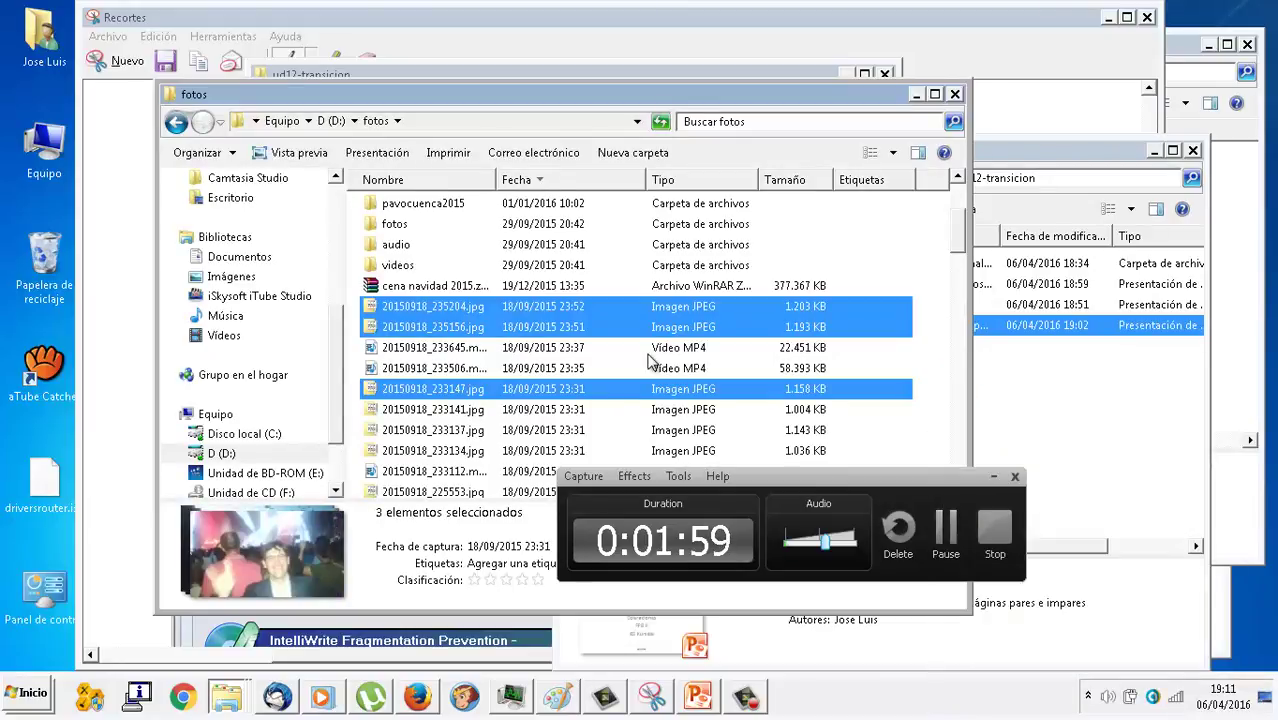
ctrl+click(528, 412)
ctrl+click(527, 430)
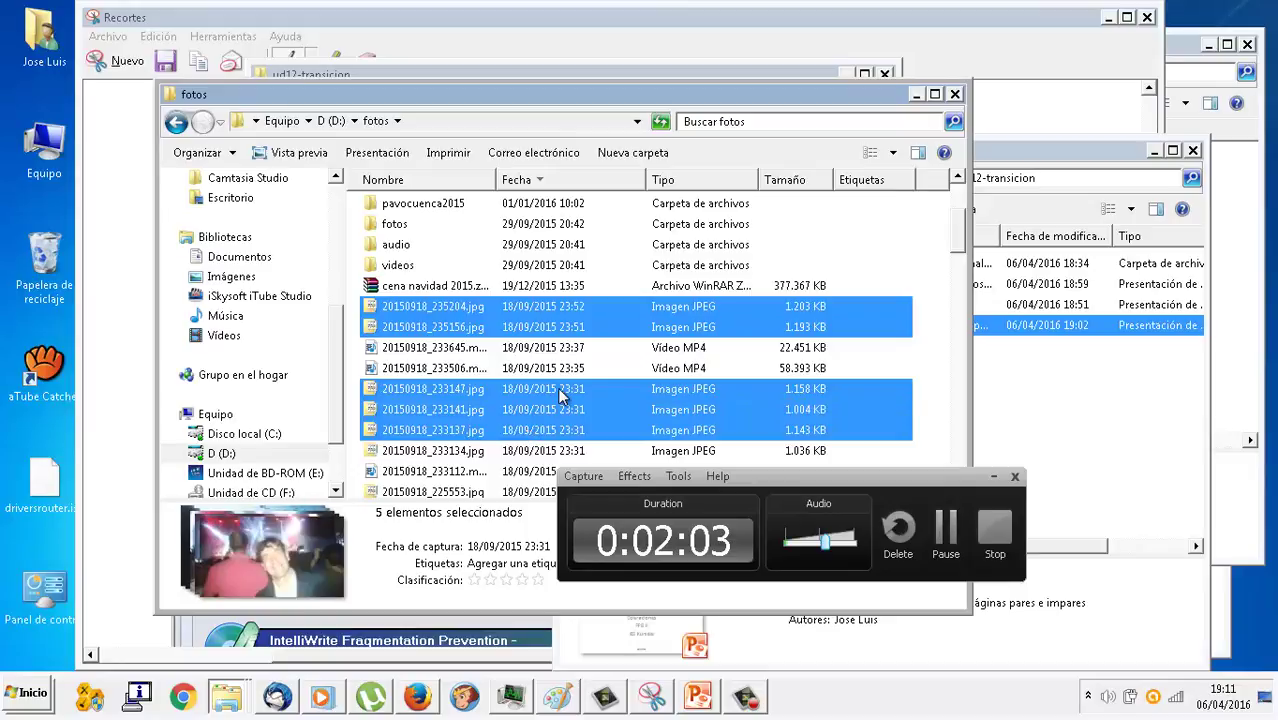
ctrl+click(552, 308)
ctrl+click(550, 312)
ctrl+click(540, 370)
ctrl+click(547, 348)
ctrl+click(543, 409)
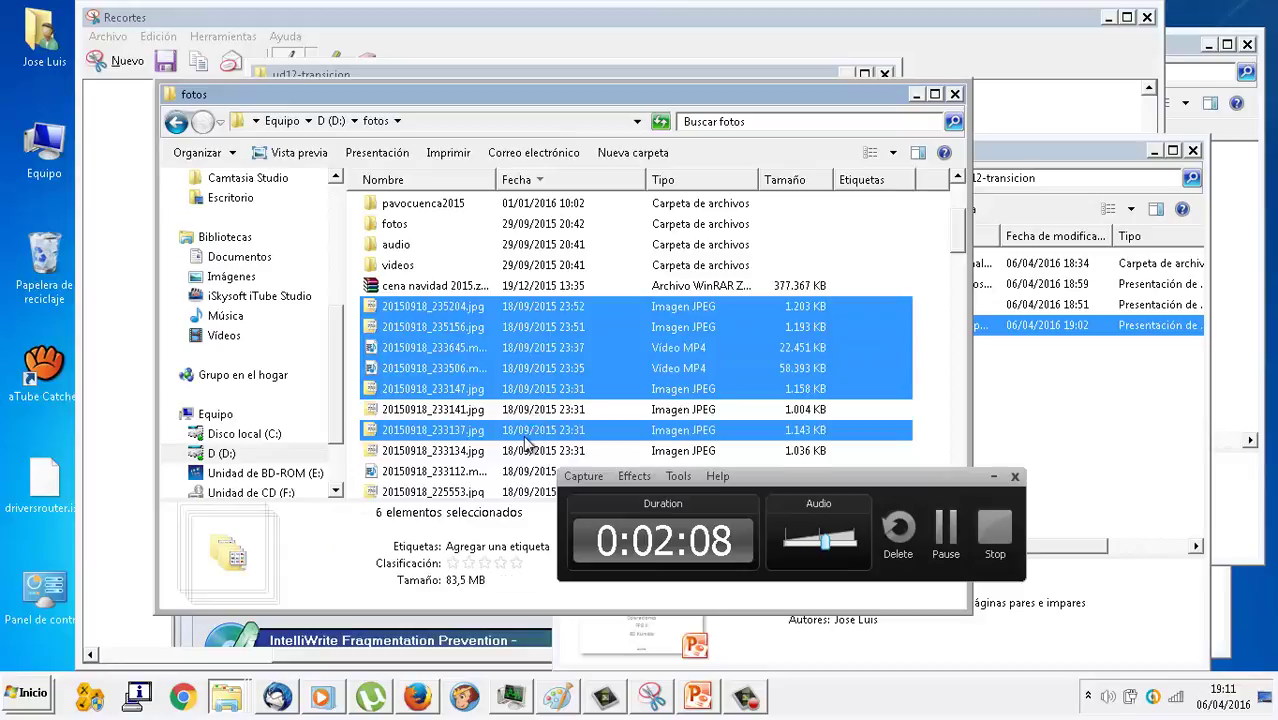
ctrl+click(527, 432)
ctrl+click(535, 390)
ctrl+click(535, 368)
ctrl+click(543, 348)
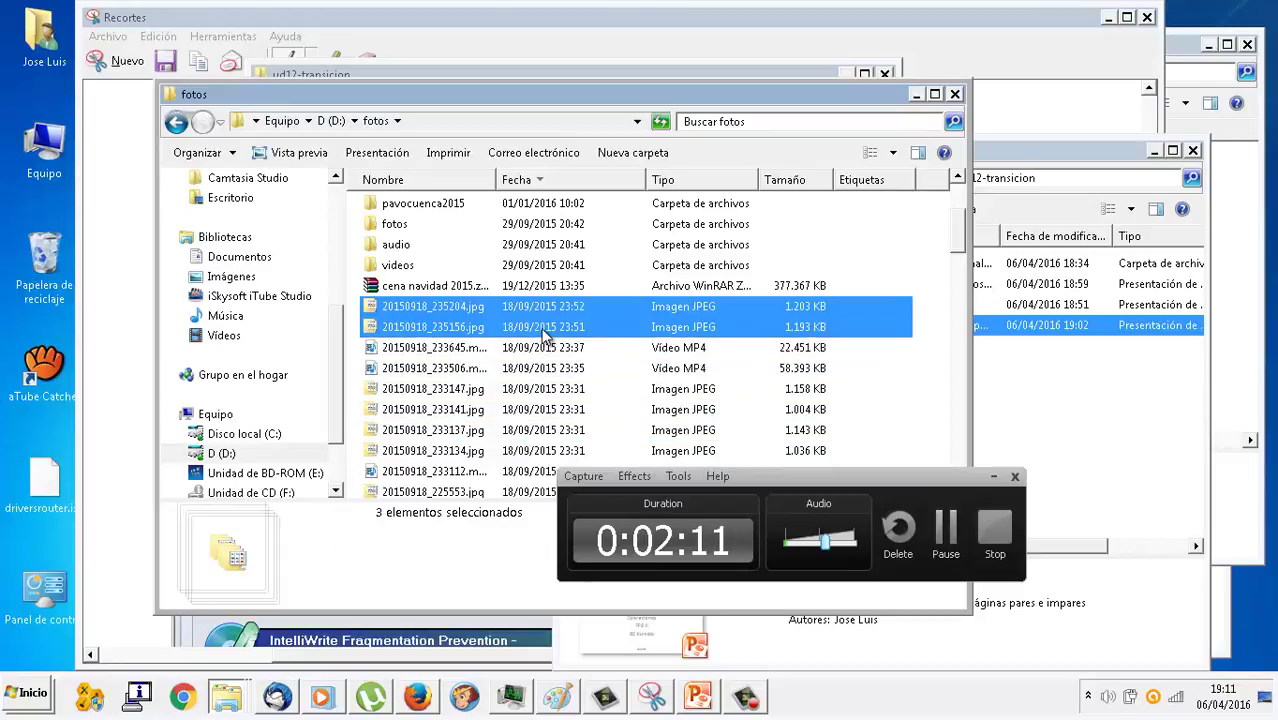
ctrl+click(544, 328)
ctrl+click(543, 310)
Copy 20150918_233137.jpg and 20150918_233134.jpg from the fotos folder and go back to the root of drive D
click(524, 430)
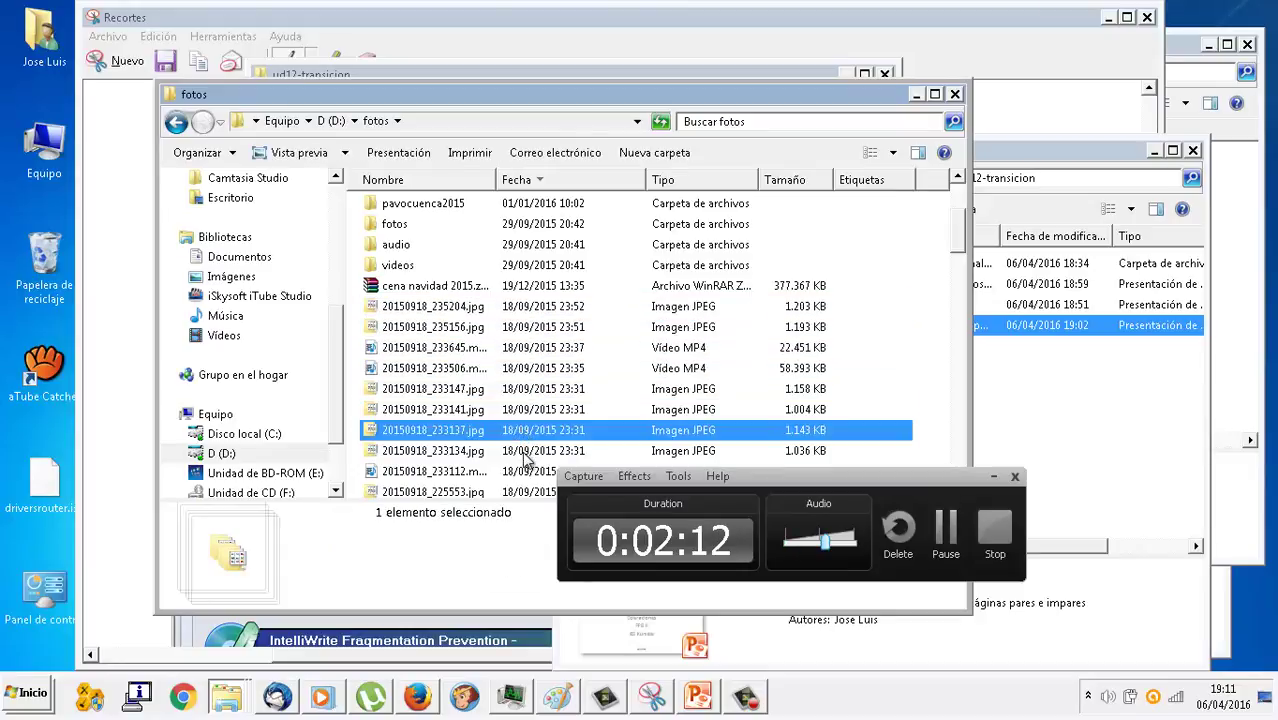
shift+click(525, 455)
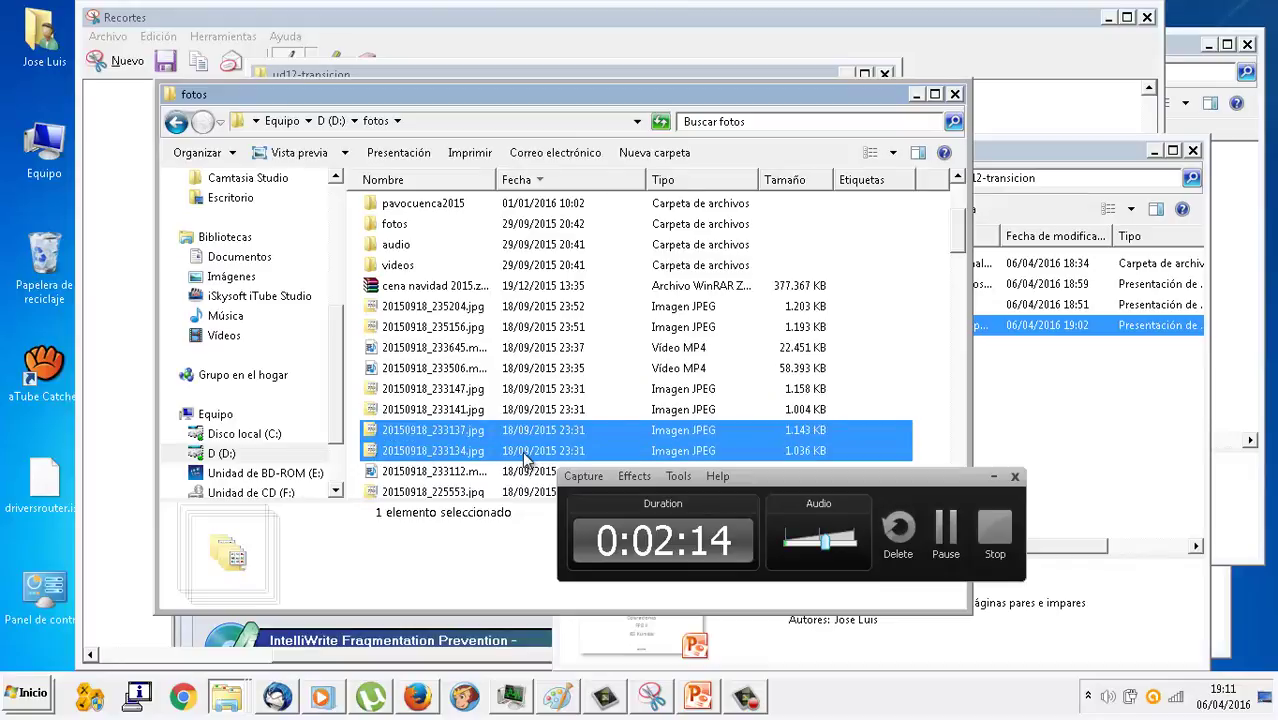
click(333, 121)
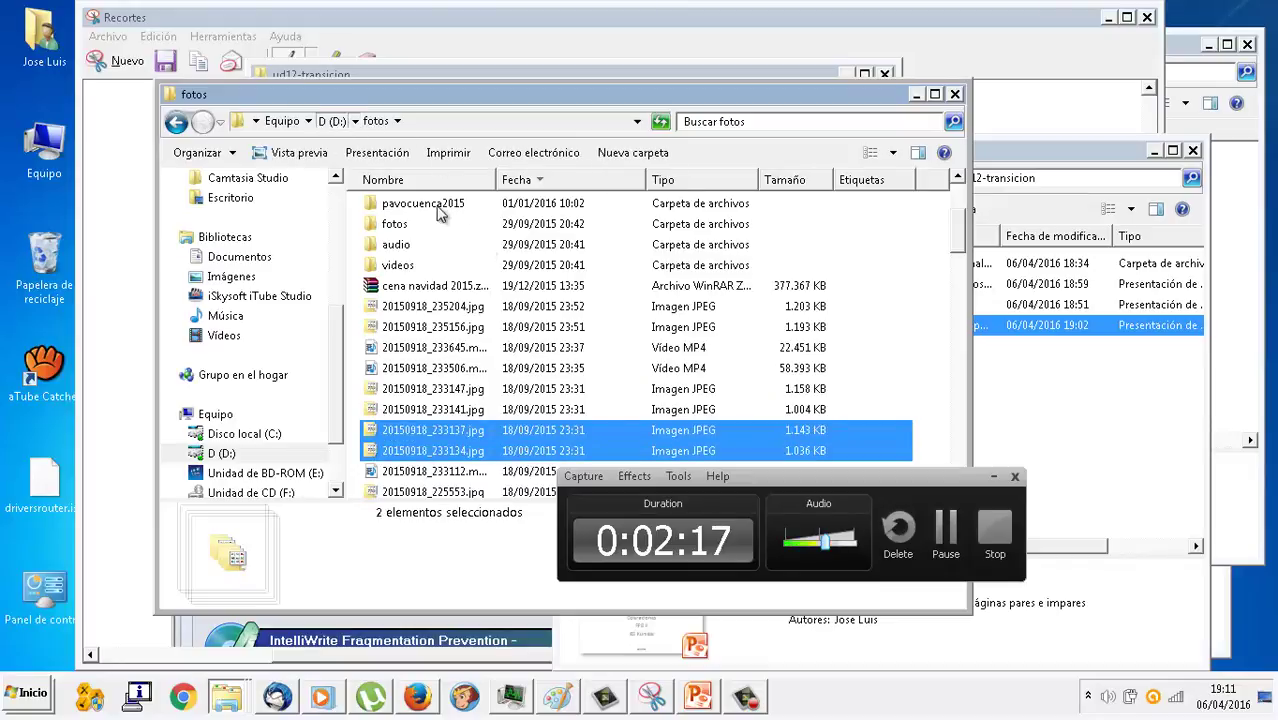
Create a new folder in the root of drive D
click(908, 357)
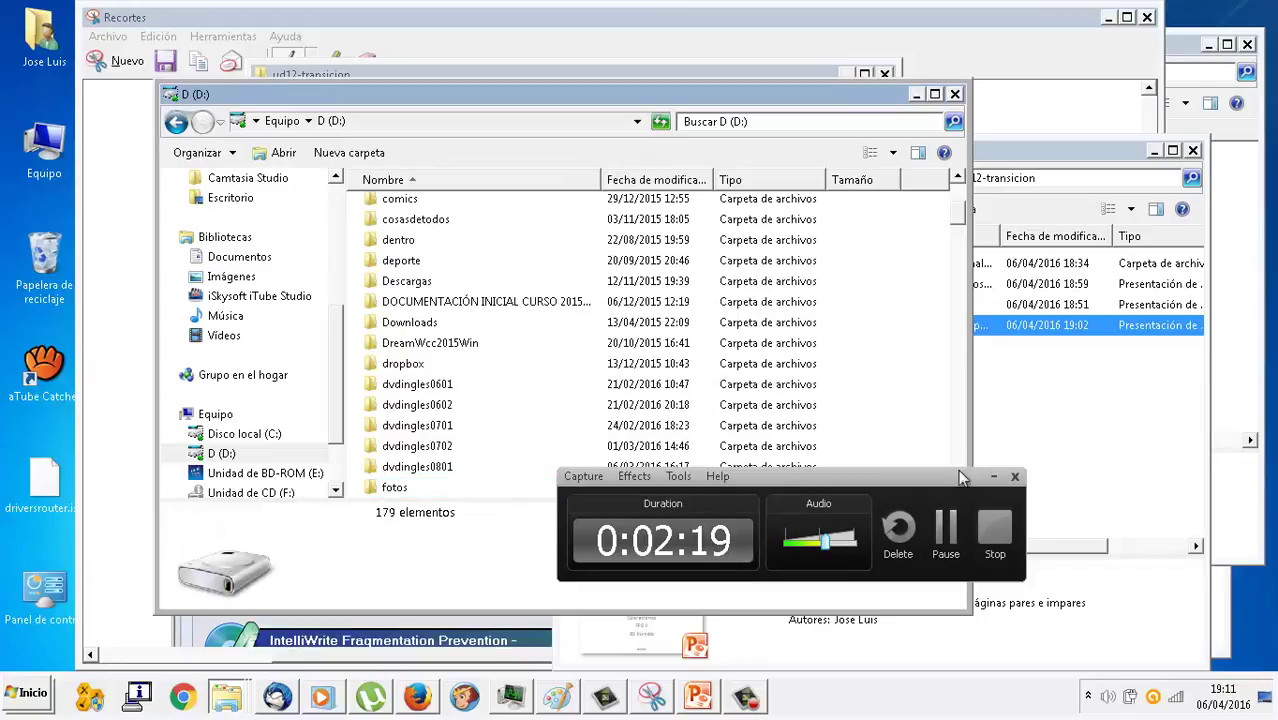
right_click(906, 349)
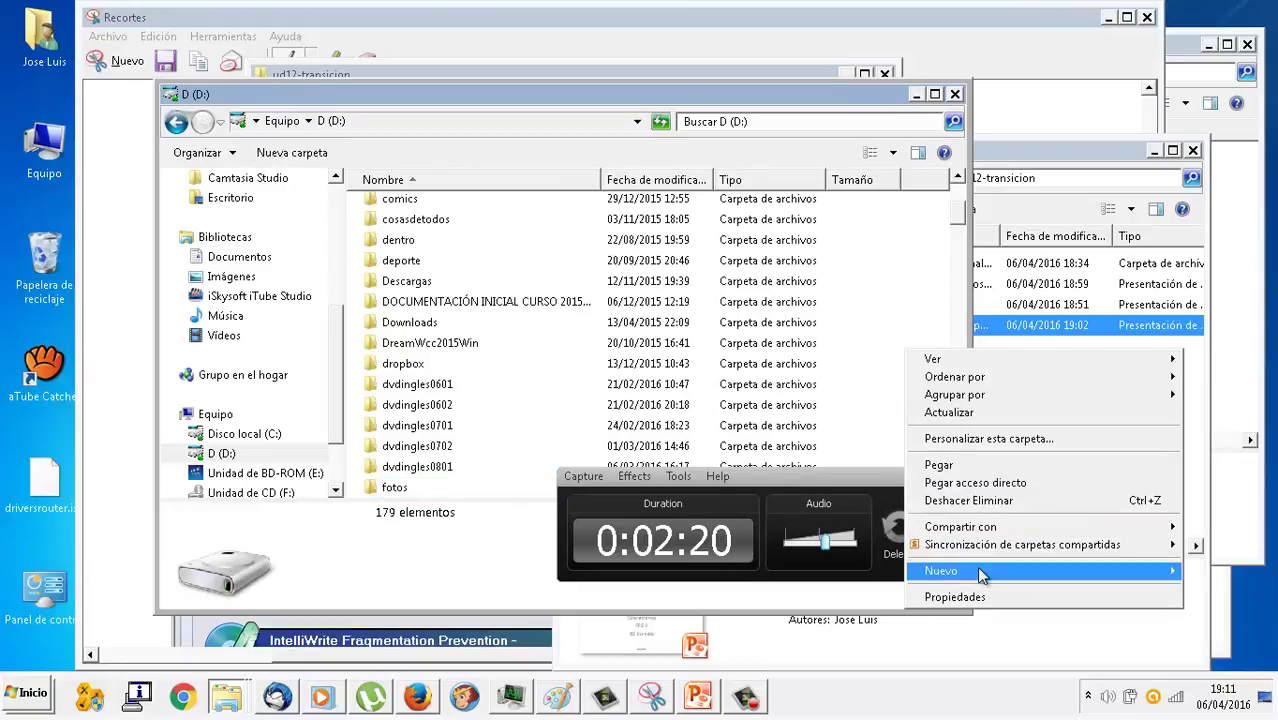
mouse_move(978, 568)
click(1238, 577)
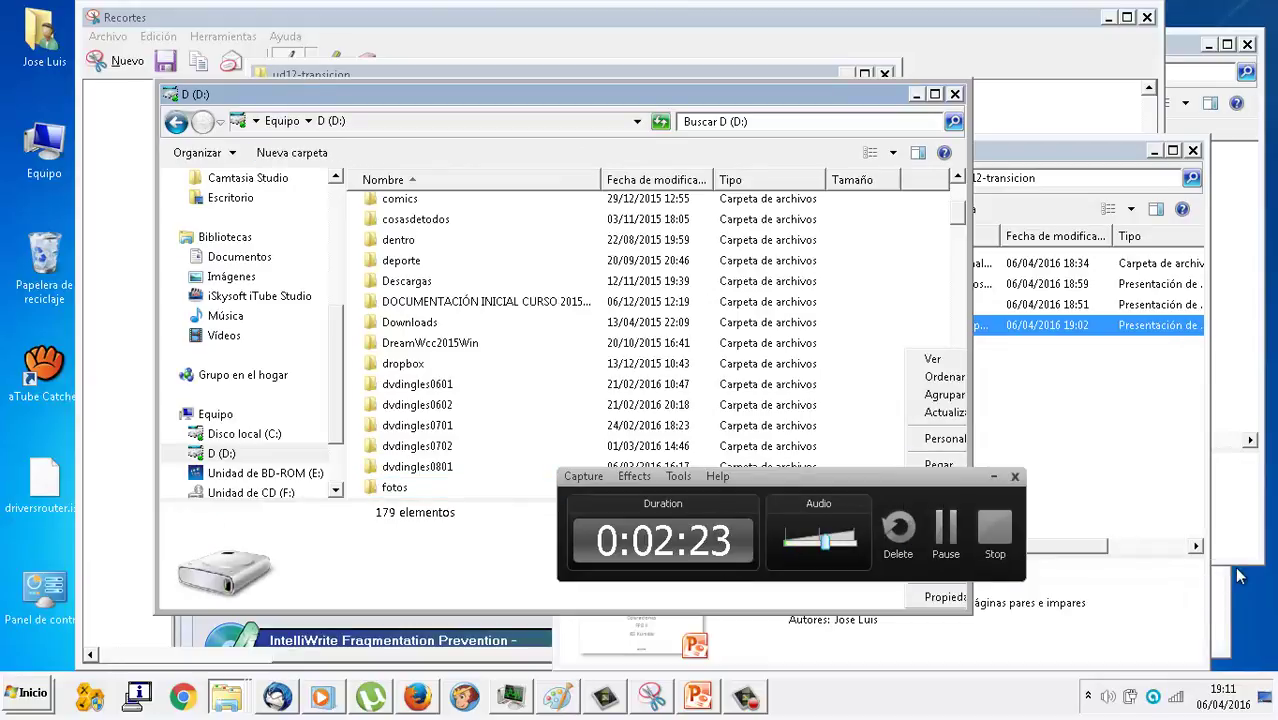
key(Return)
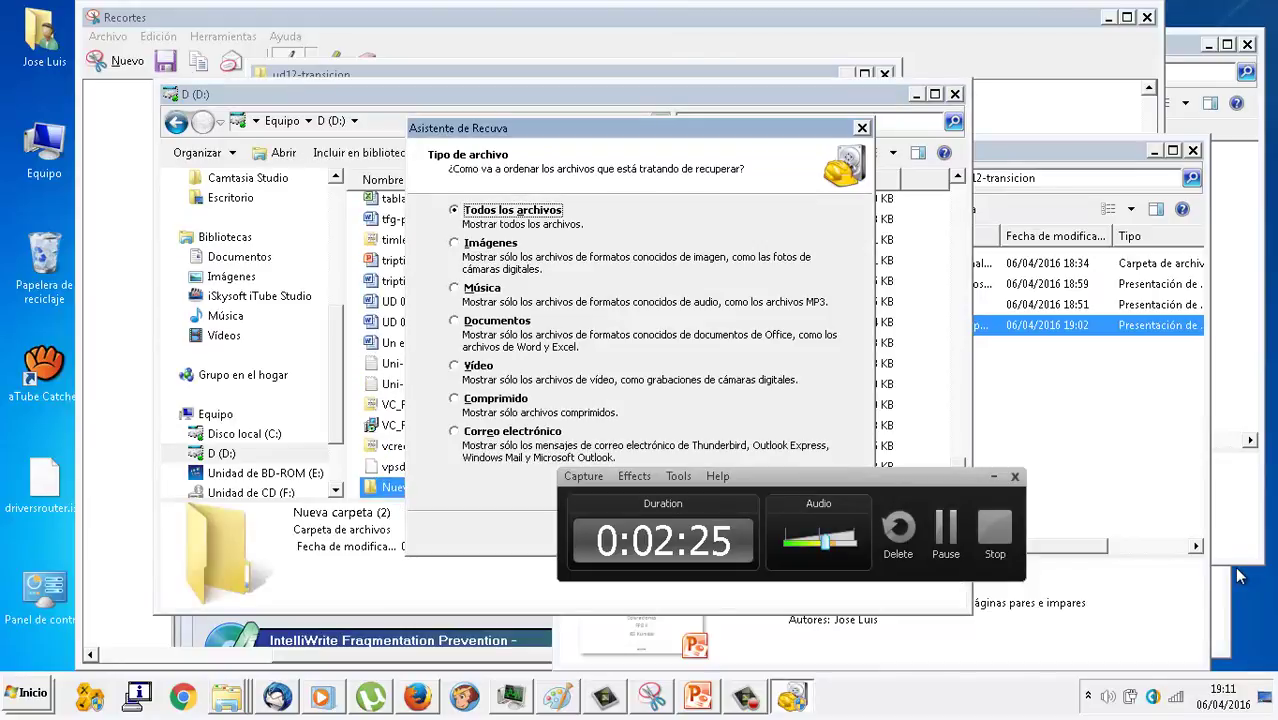
Move the Recuva wizard clear of the folder window and return it to its welcome page
drag(696, 128, 1021, 44)
click(1030, 449)
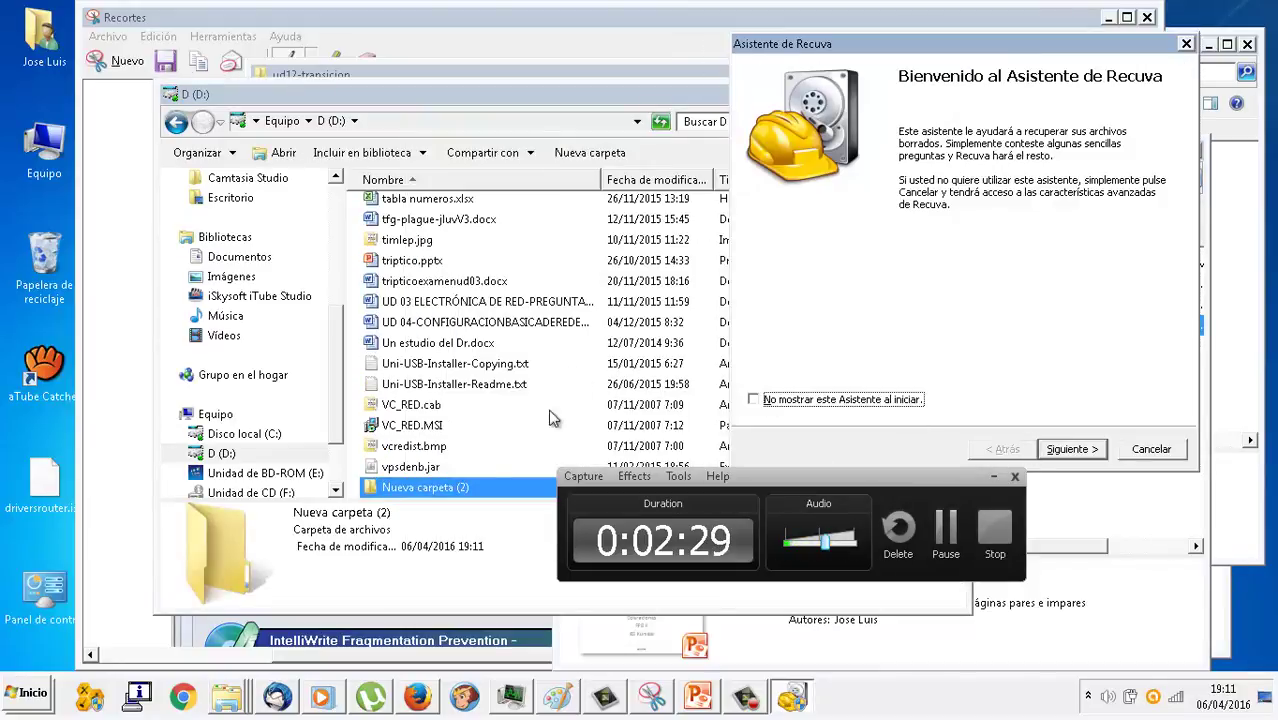
Rename the new folder on drive D as fotosborradas
click(455, 487)
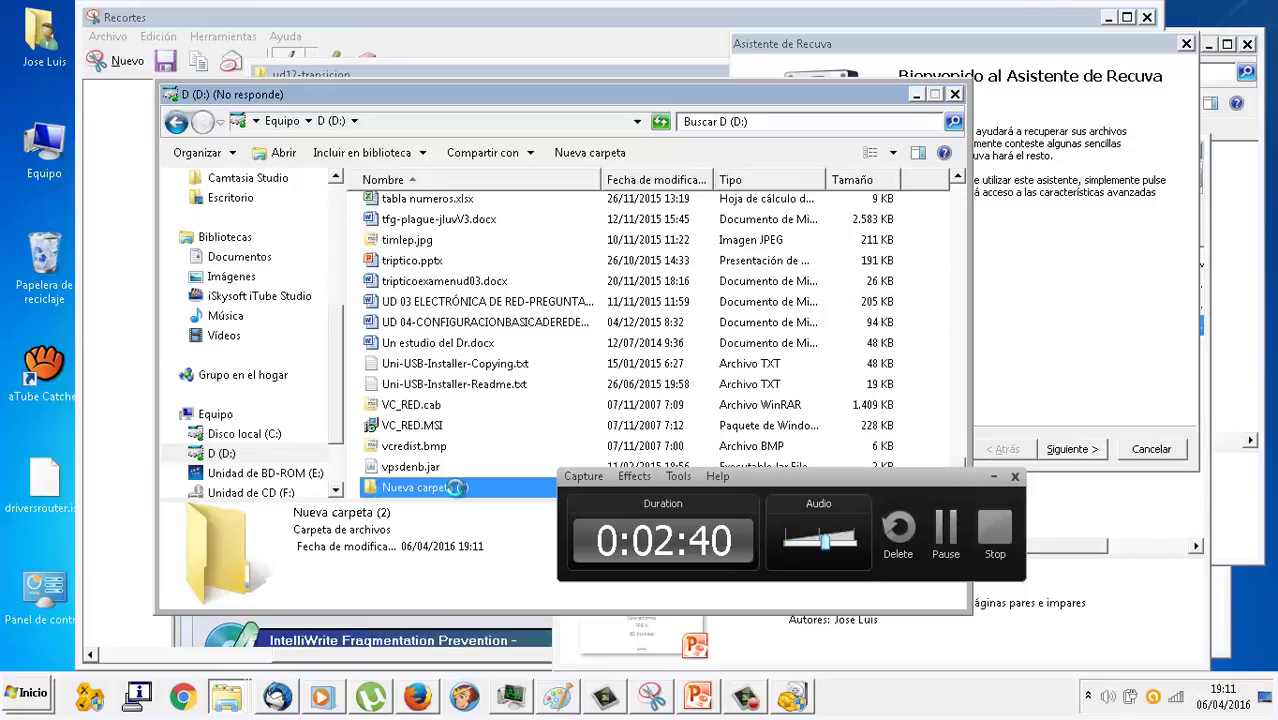
right_click(455, 487)
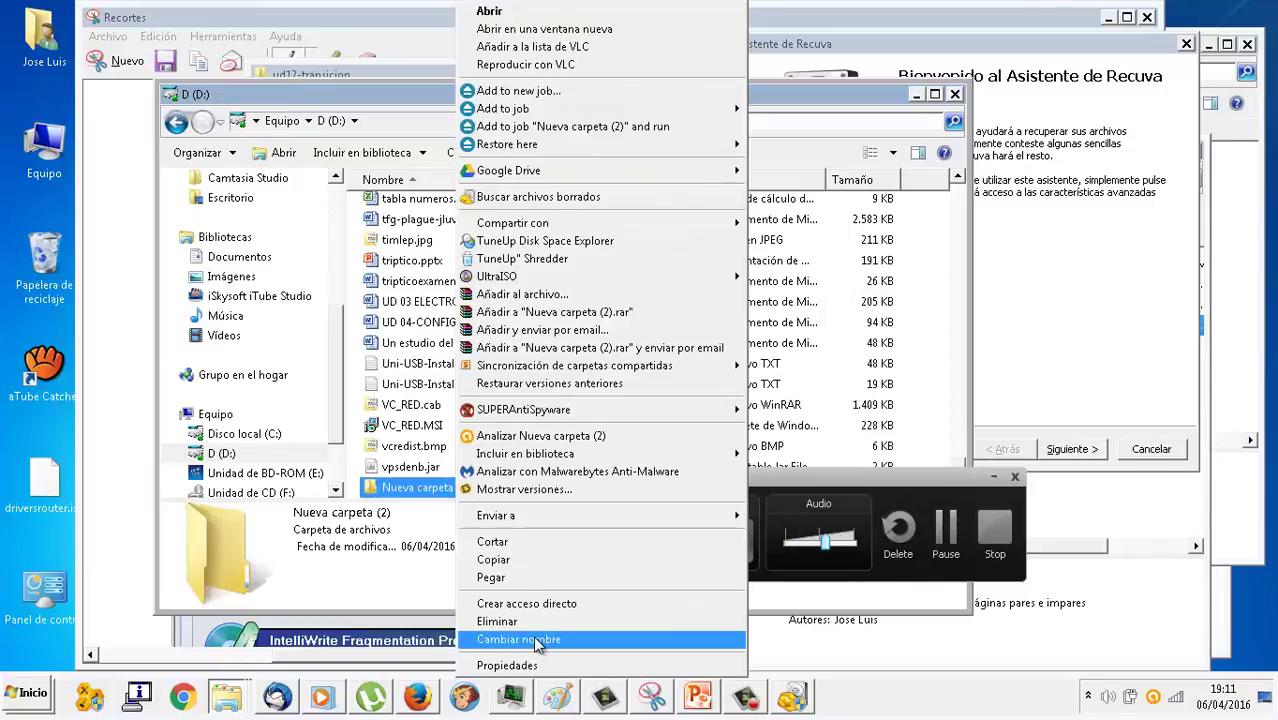
click(537, 641)
text(fotosb)
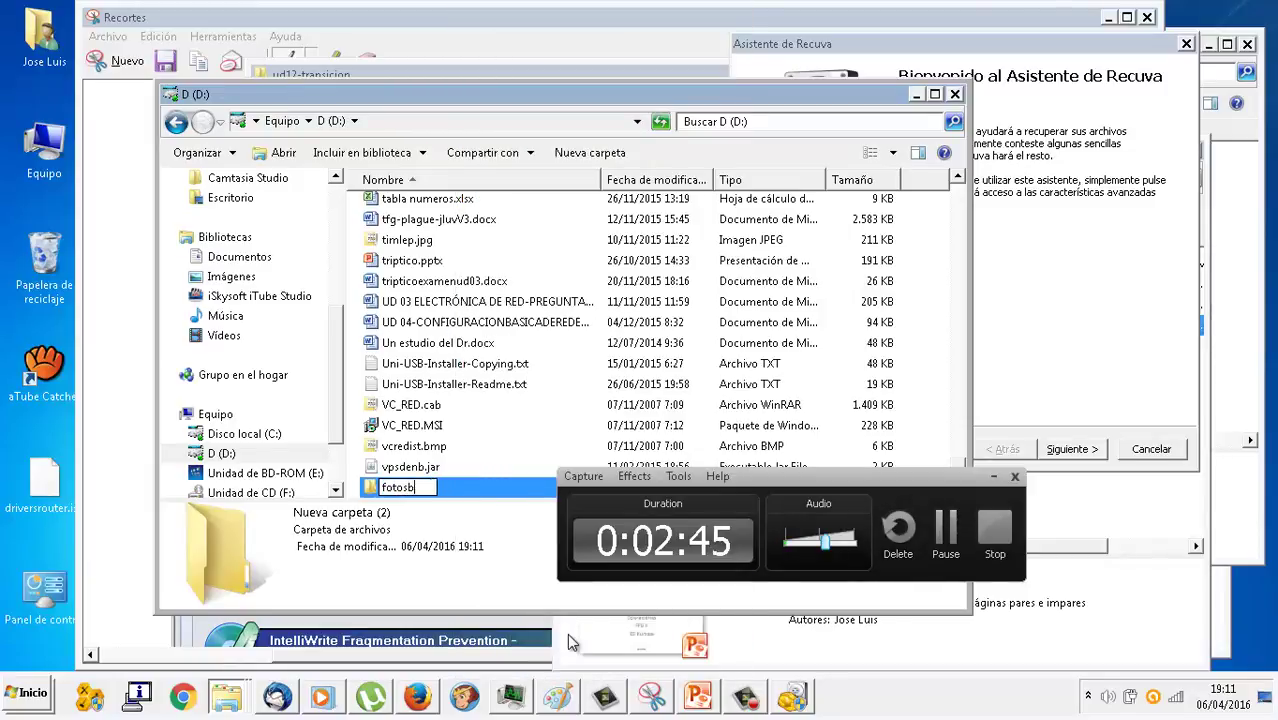
text(orradas)
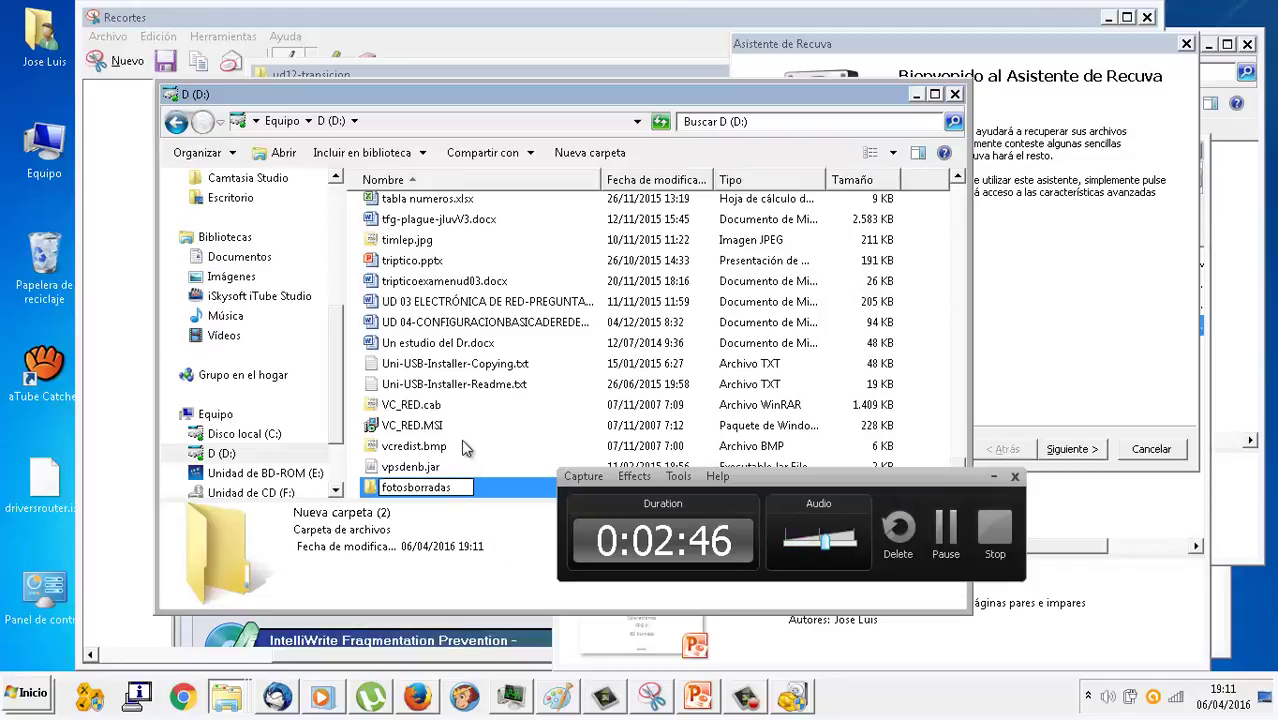
key(Return)
Open the fotosborradas folder and paste the two copied photos into it
double_click(489, 495)
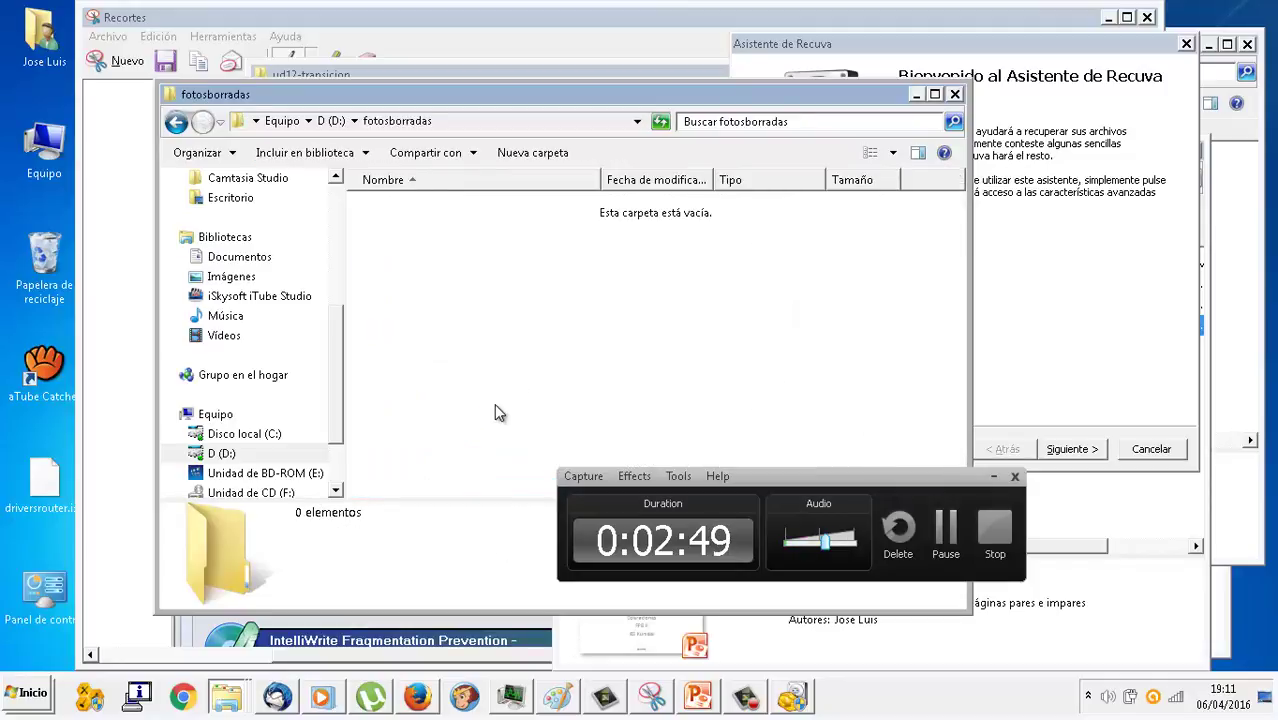
key(ctrl+v)
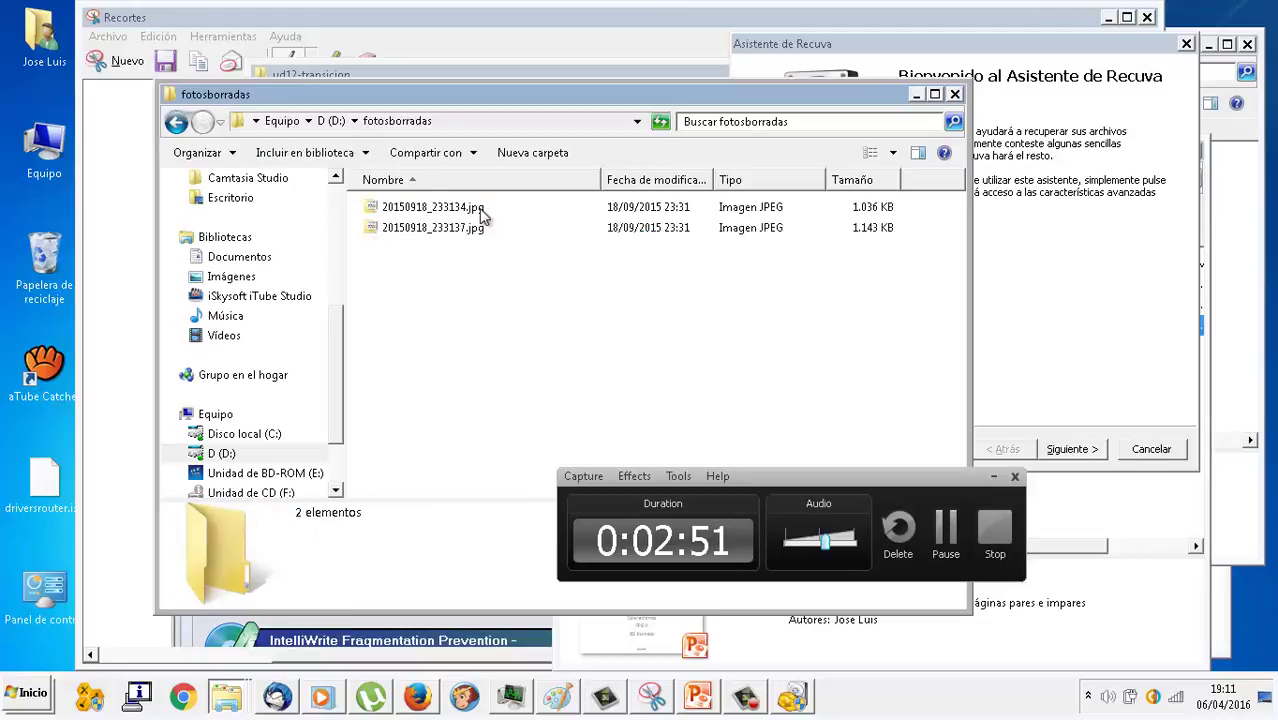
Rename the photo 20150918_233134.jpg in the fotosborradas folder as fotoborrada1.jpg
click(479, 214)
right_click(478, 207)
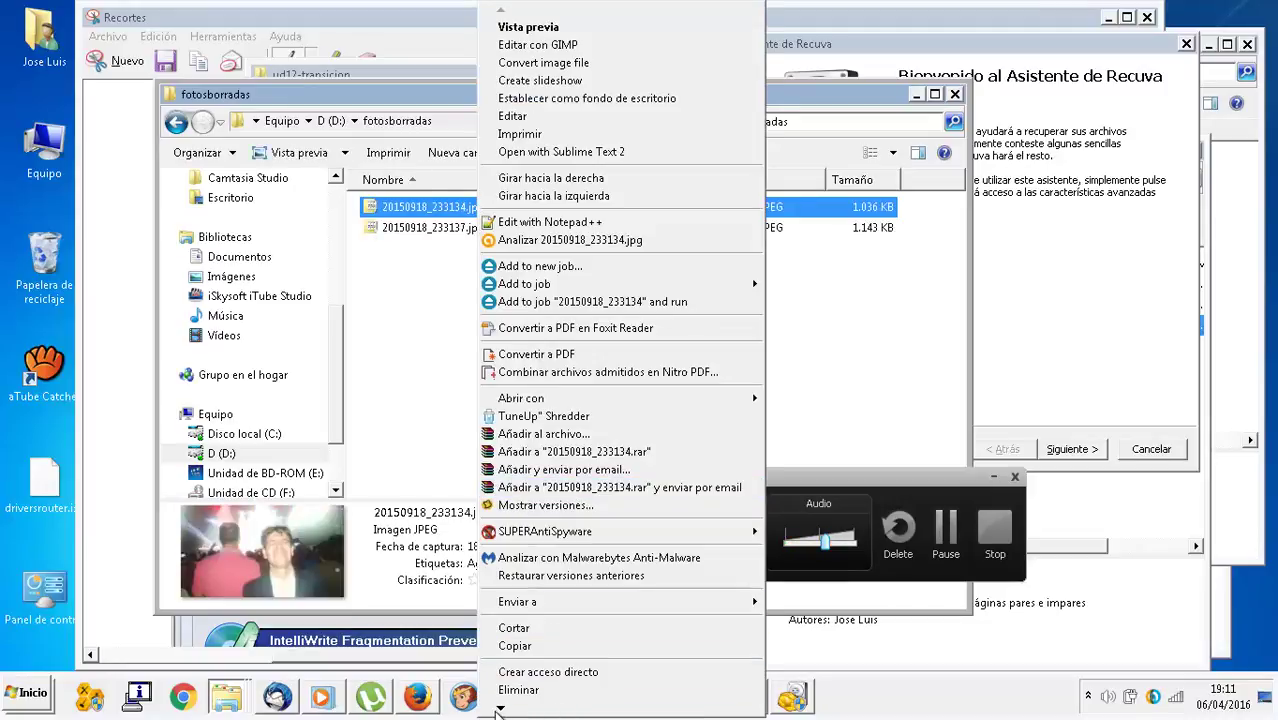
click(518, 686)
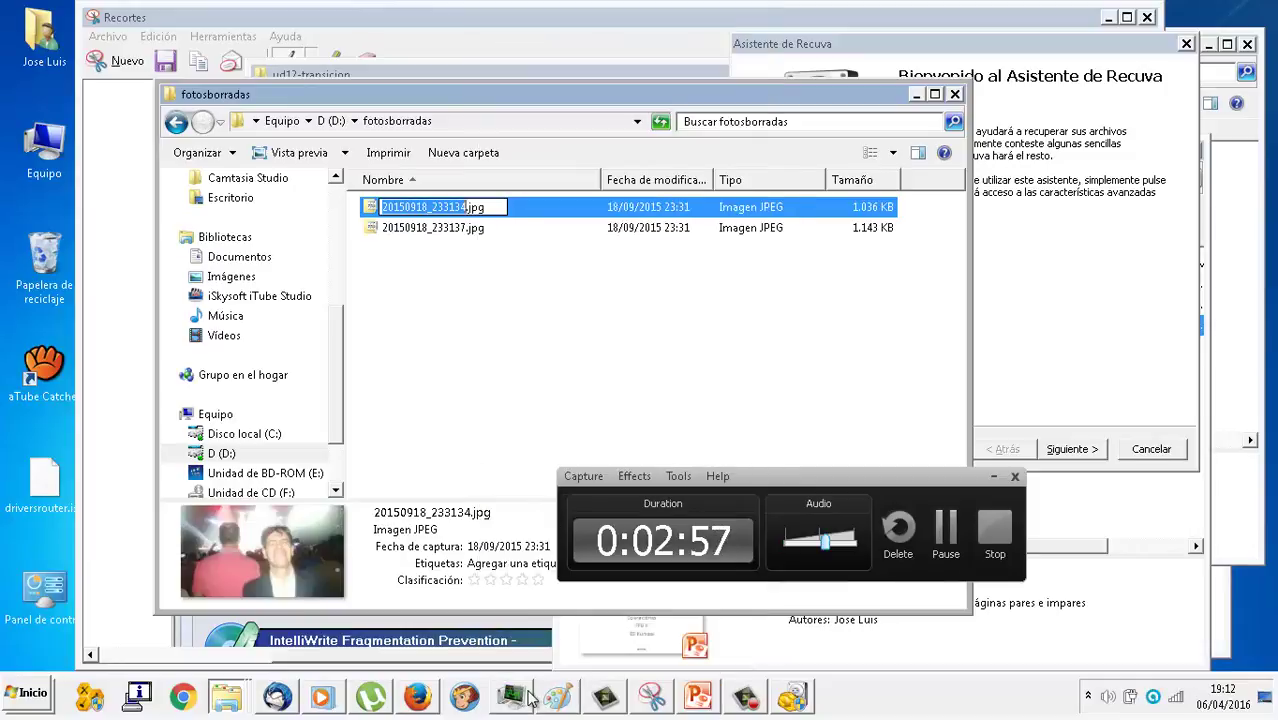
text(foto)
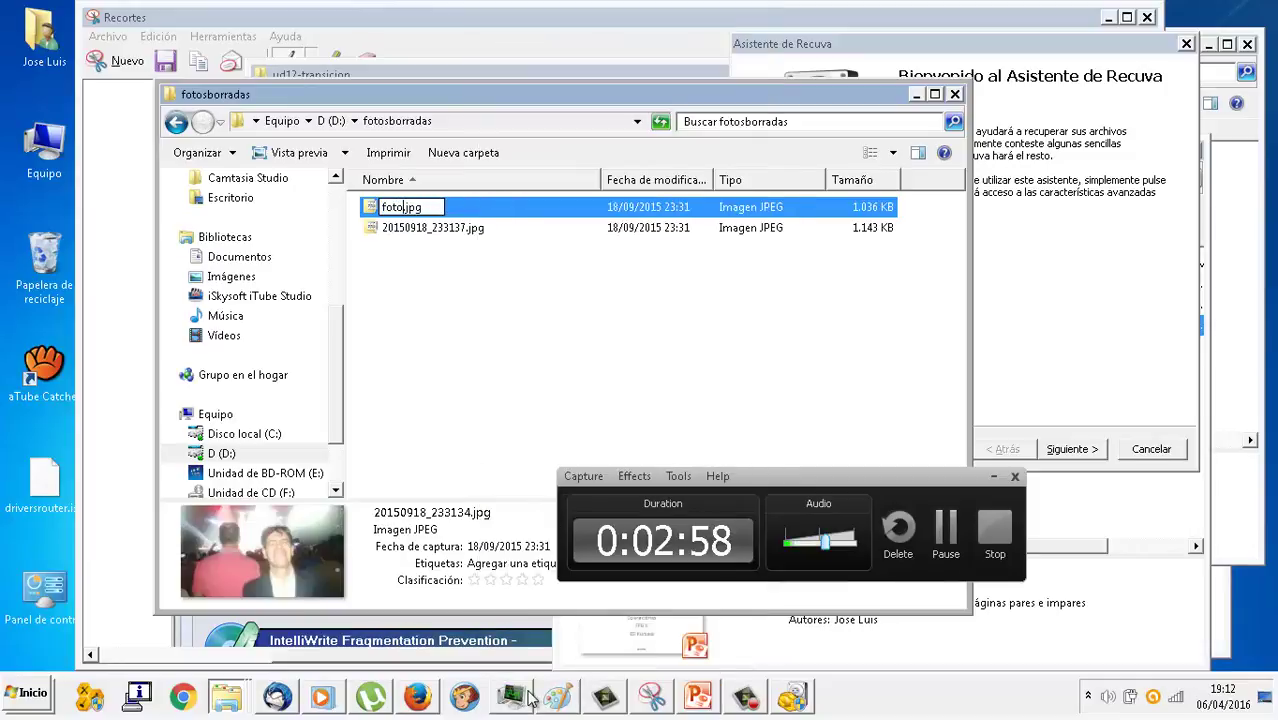
text(borrada1)
key(Return)
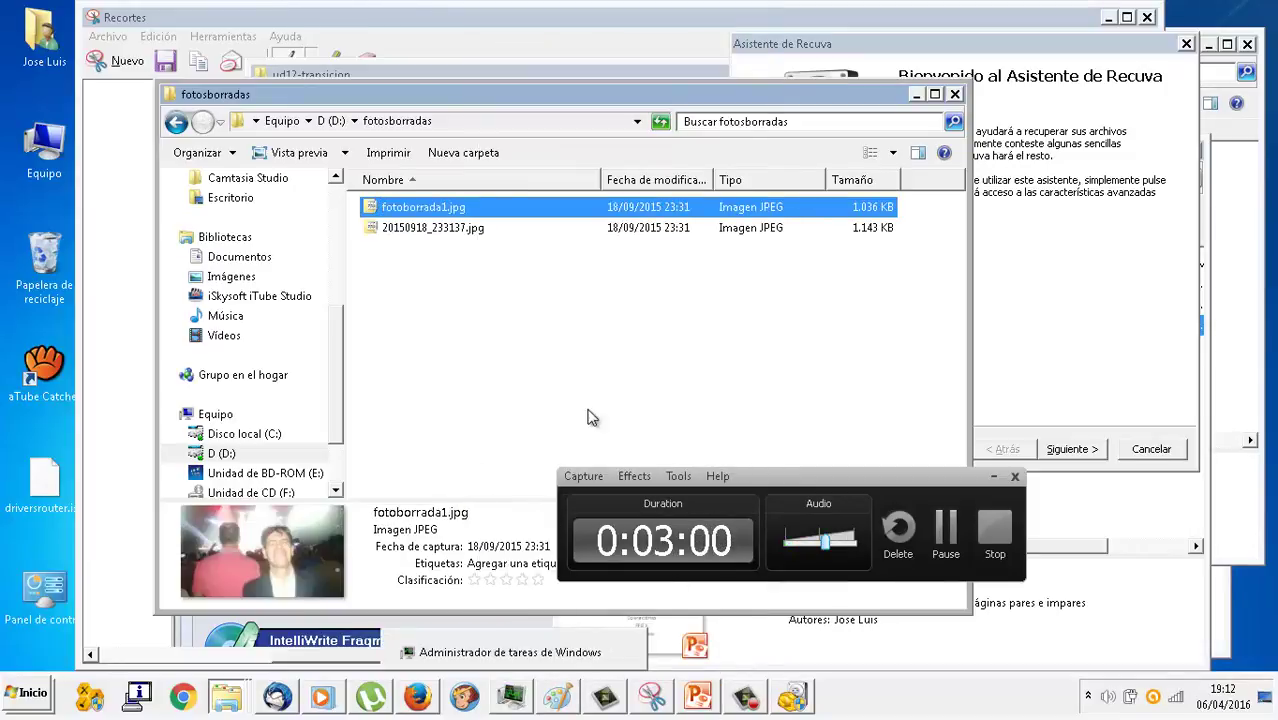
Rename the photo 20150918_233137.jpg in the fotosborradas folder as fotoborrada2.jpg
click(425, 240)
right_click(424, 240)
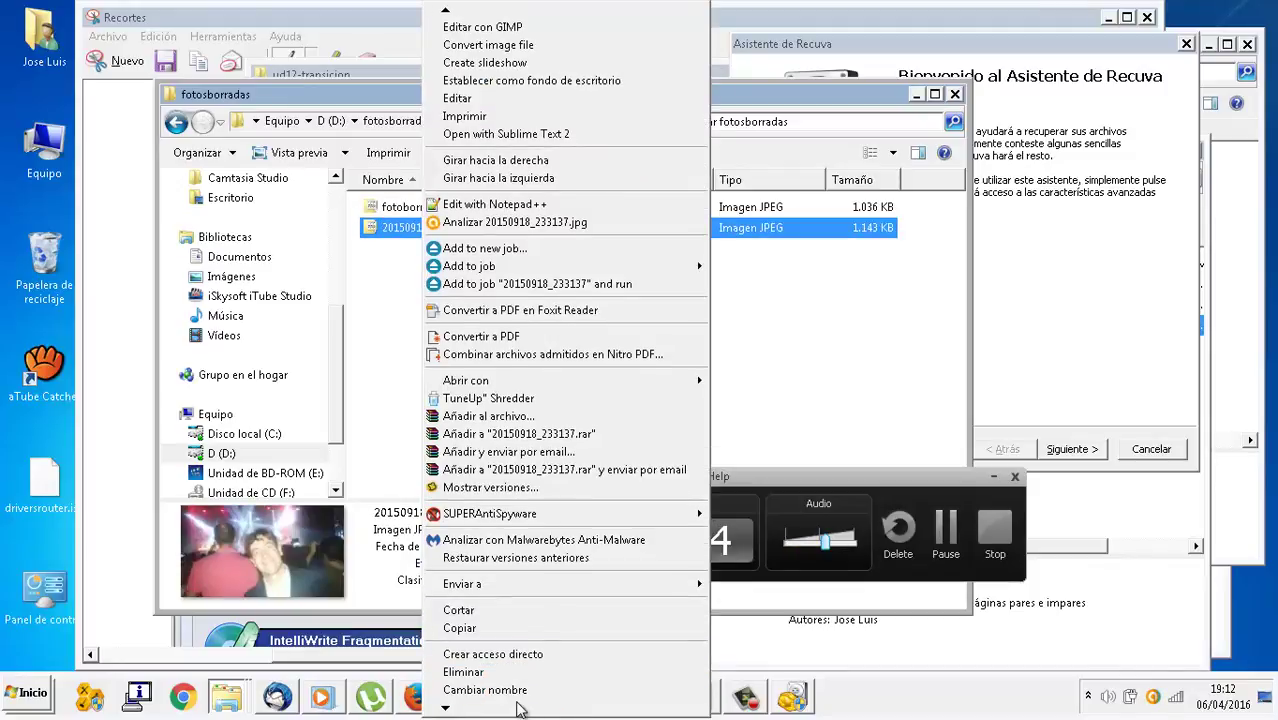
click(514, 692)
text(fotoborrada2)
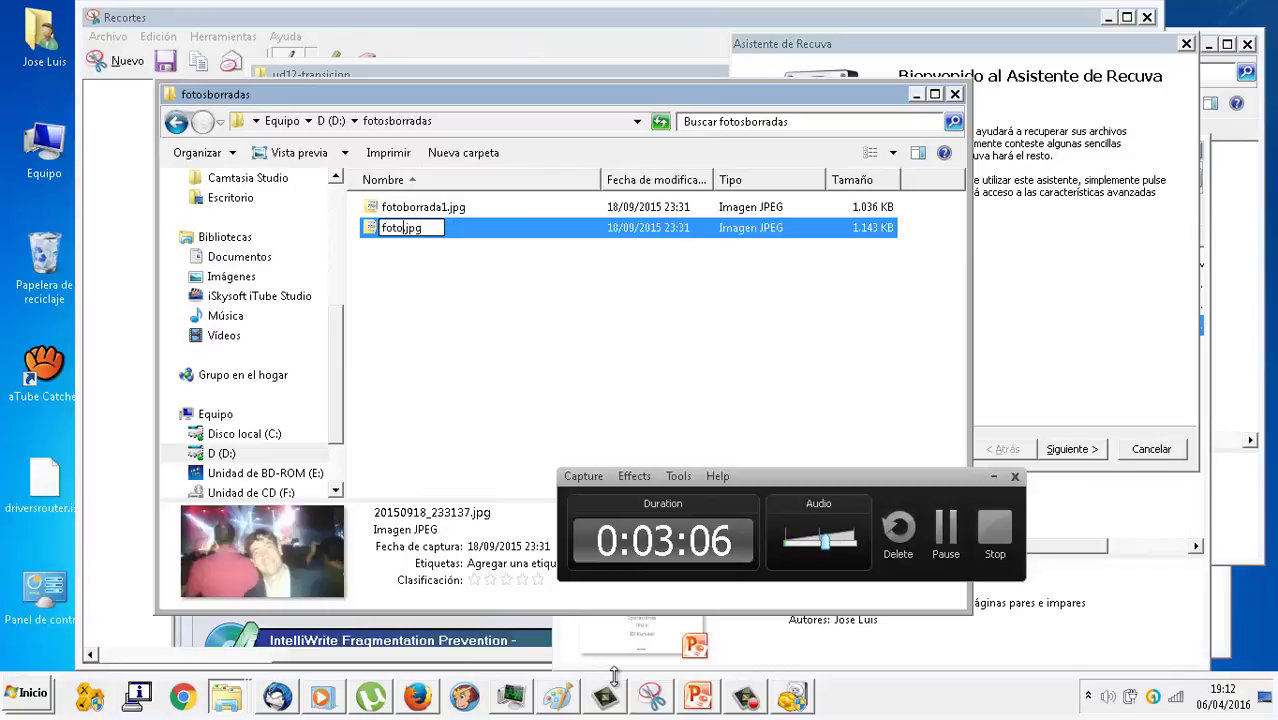
key(Return)
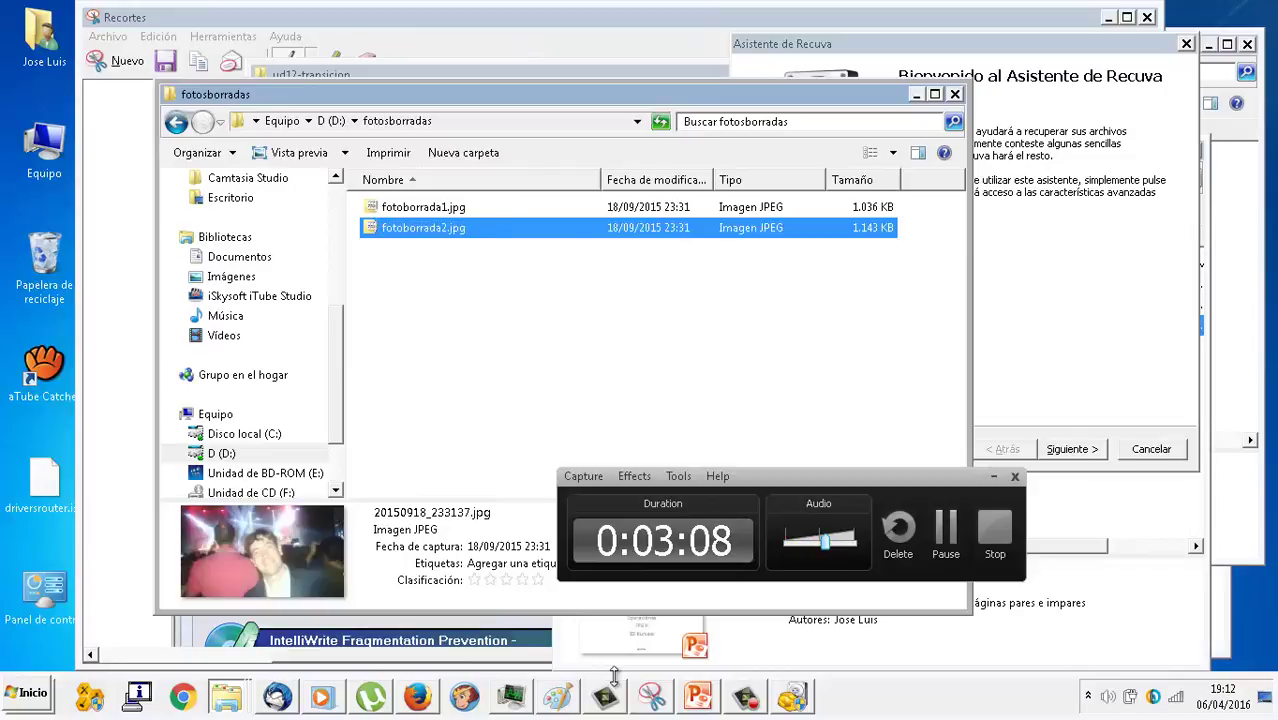
Go back to the root of drive D and delete the fotosborradas folder
click(172, 123)
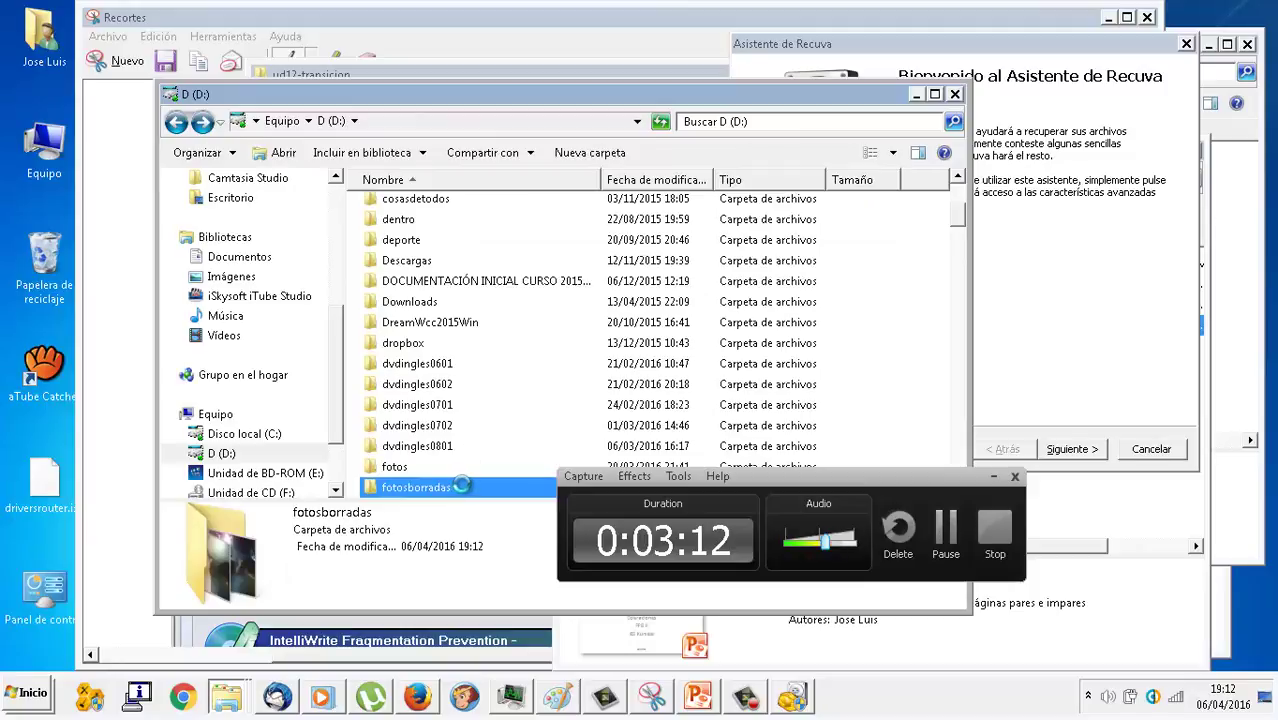
right_click(460, 486)
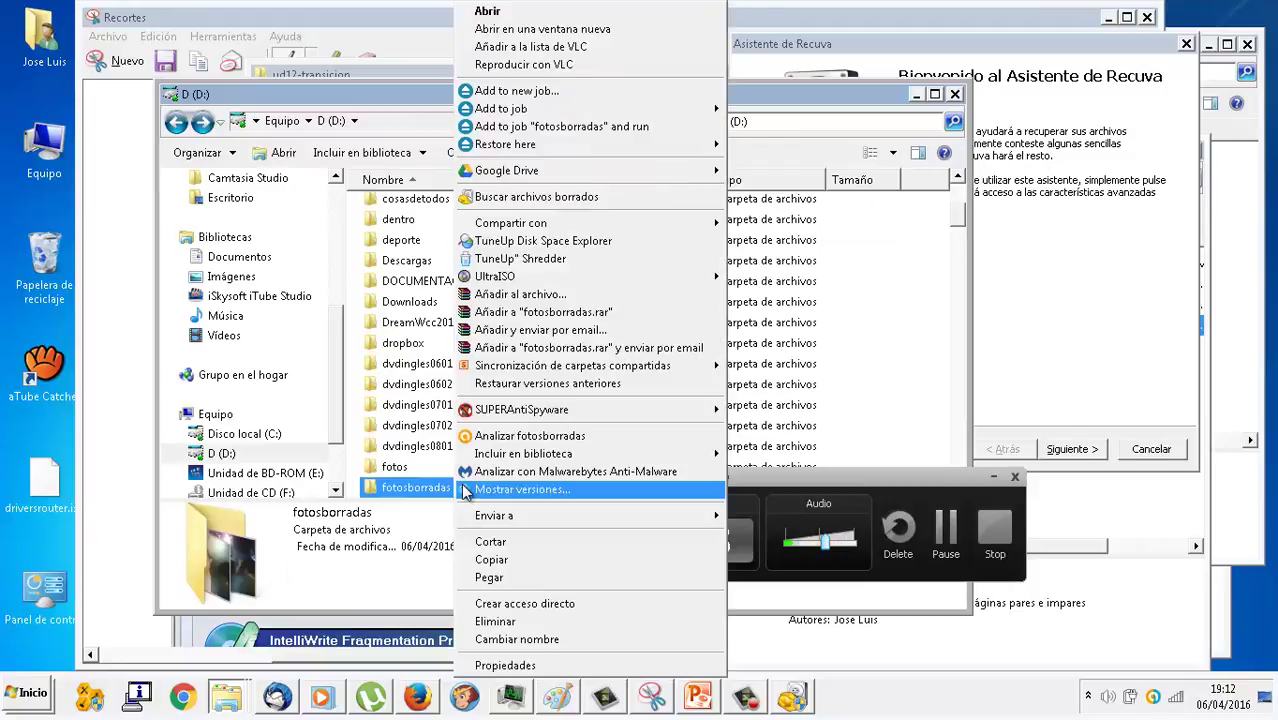
click(520, 619)
click(711, 421)
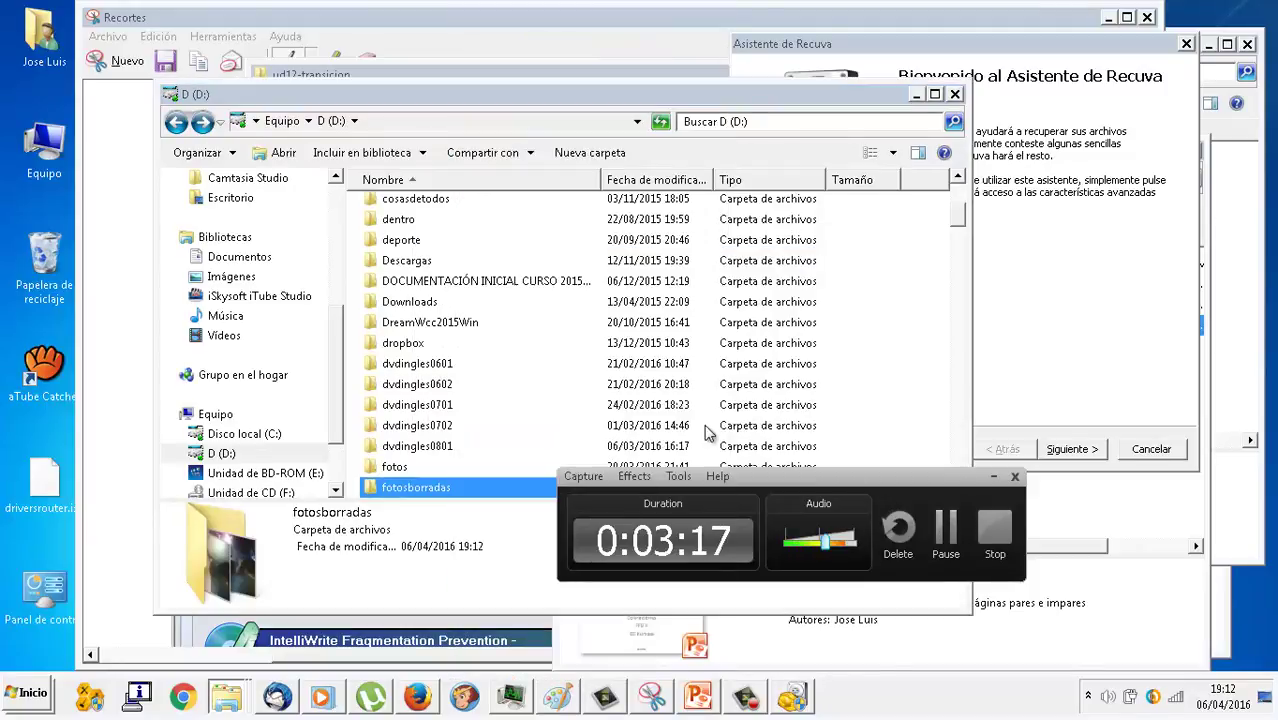
Empty the Recycle Bin permanently
click(42, 256)
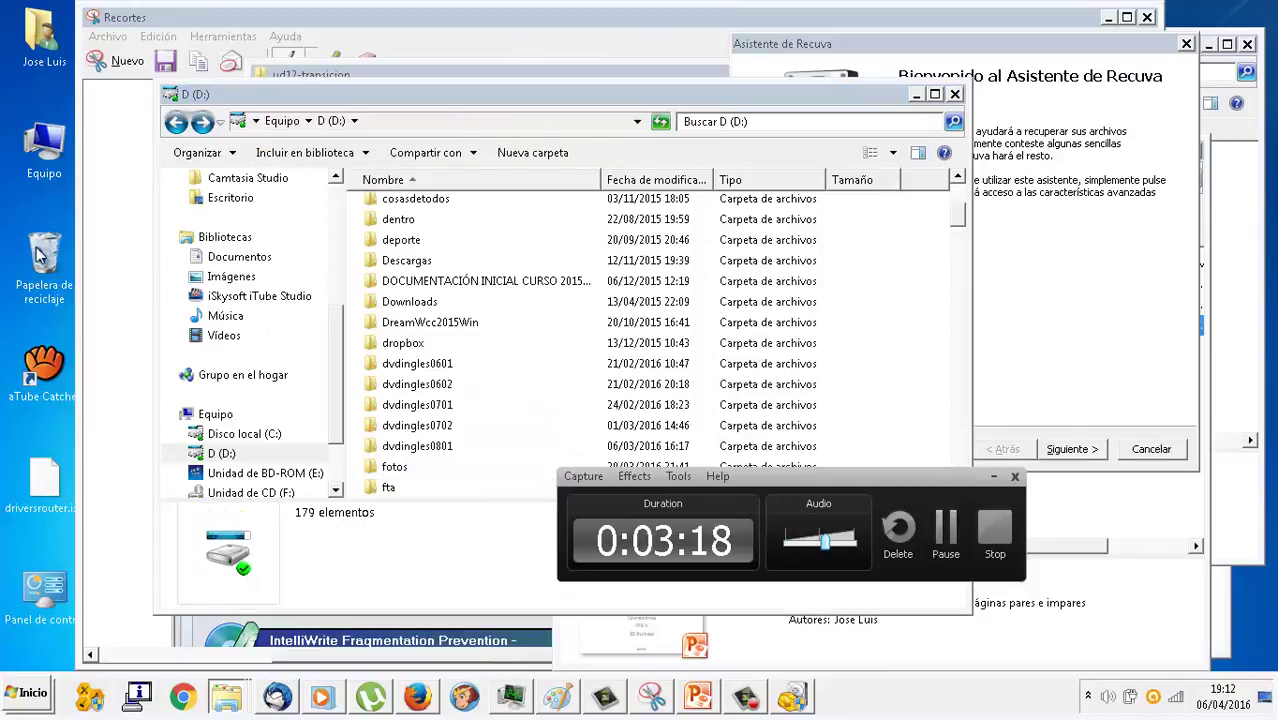
right_click(40, 252)
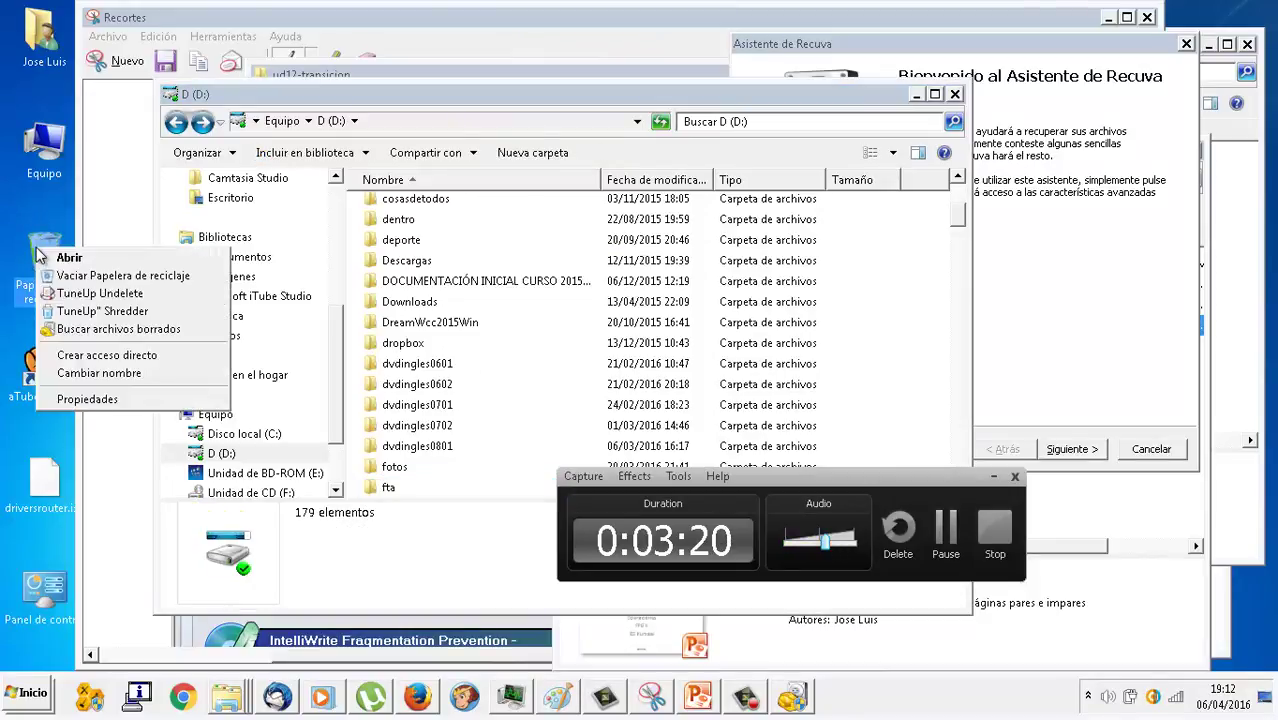
click(110, 276)
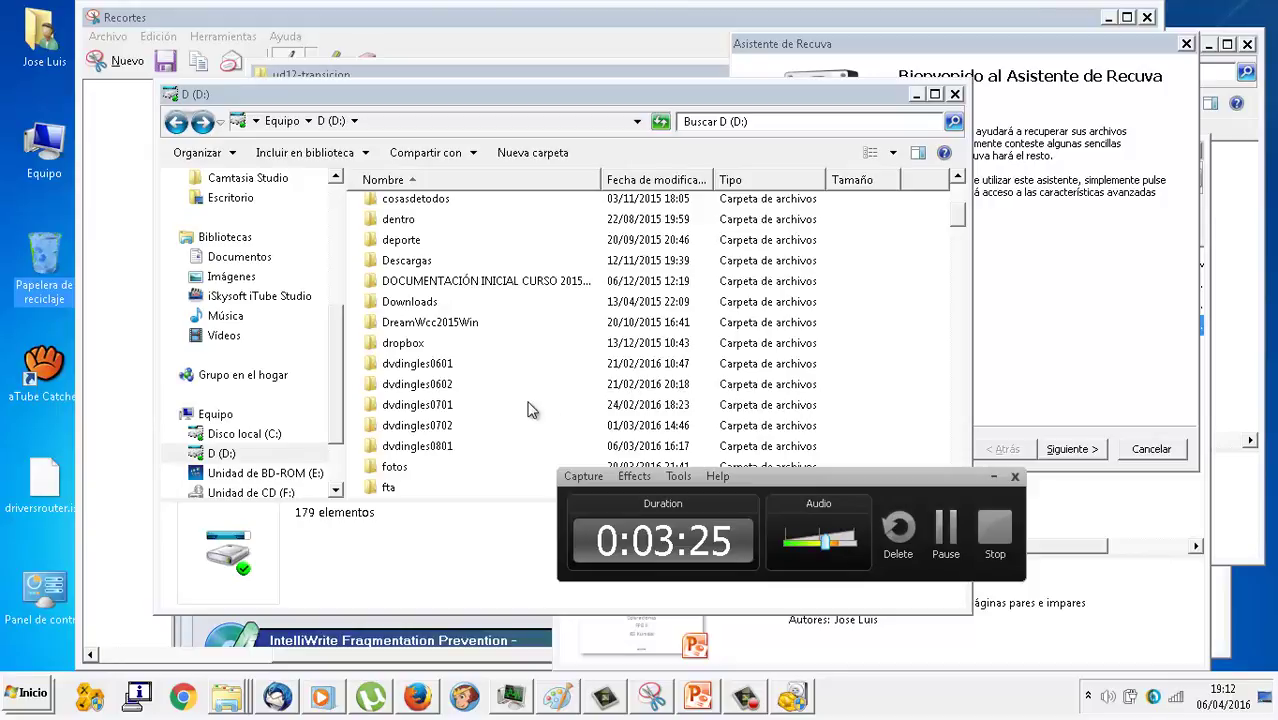
click(711, 360)
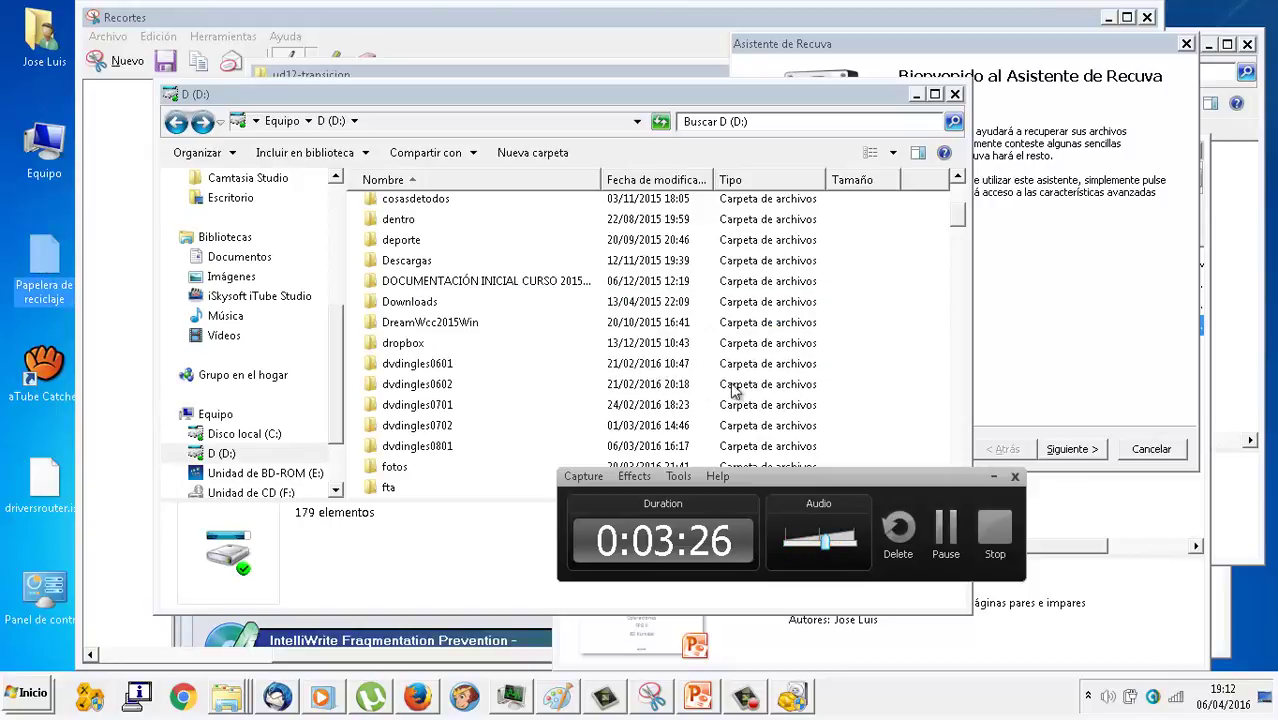
View the file type page of the Recuva wizard and return to its welcome page
click(1125, 312)
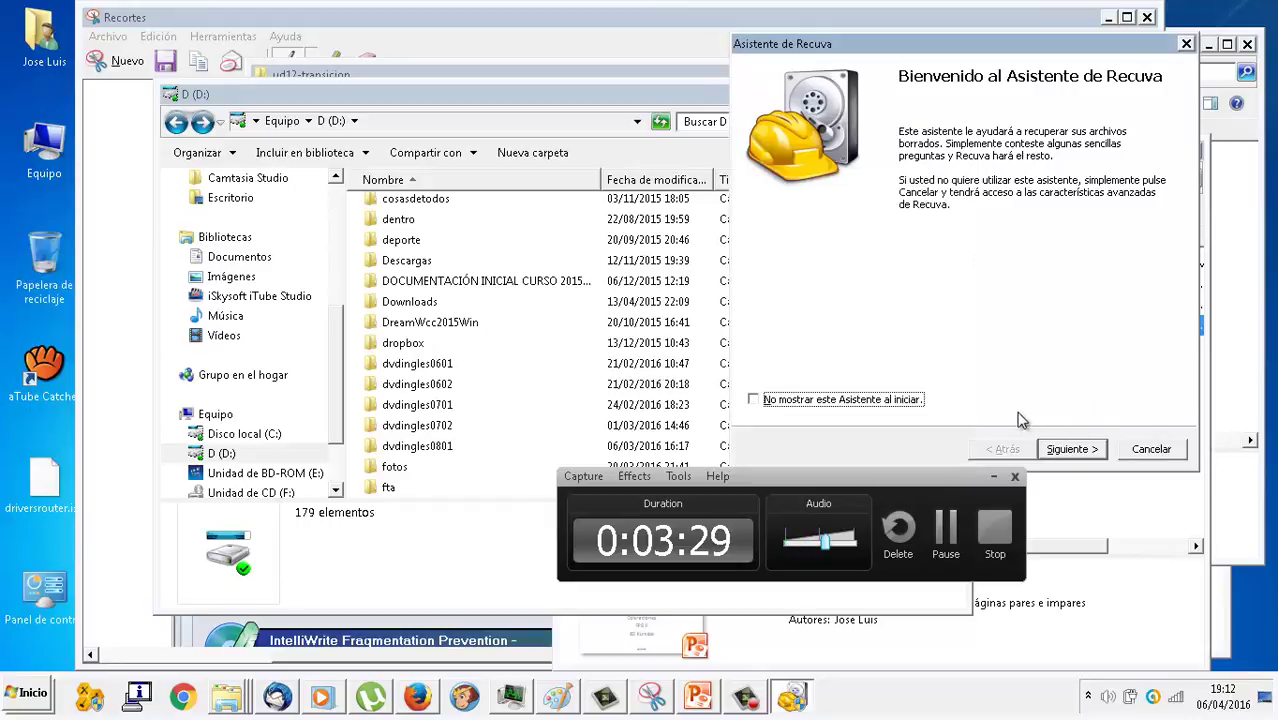
click(1066, 452)
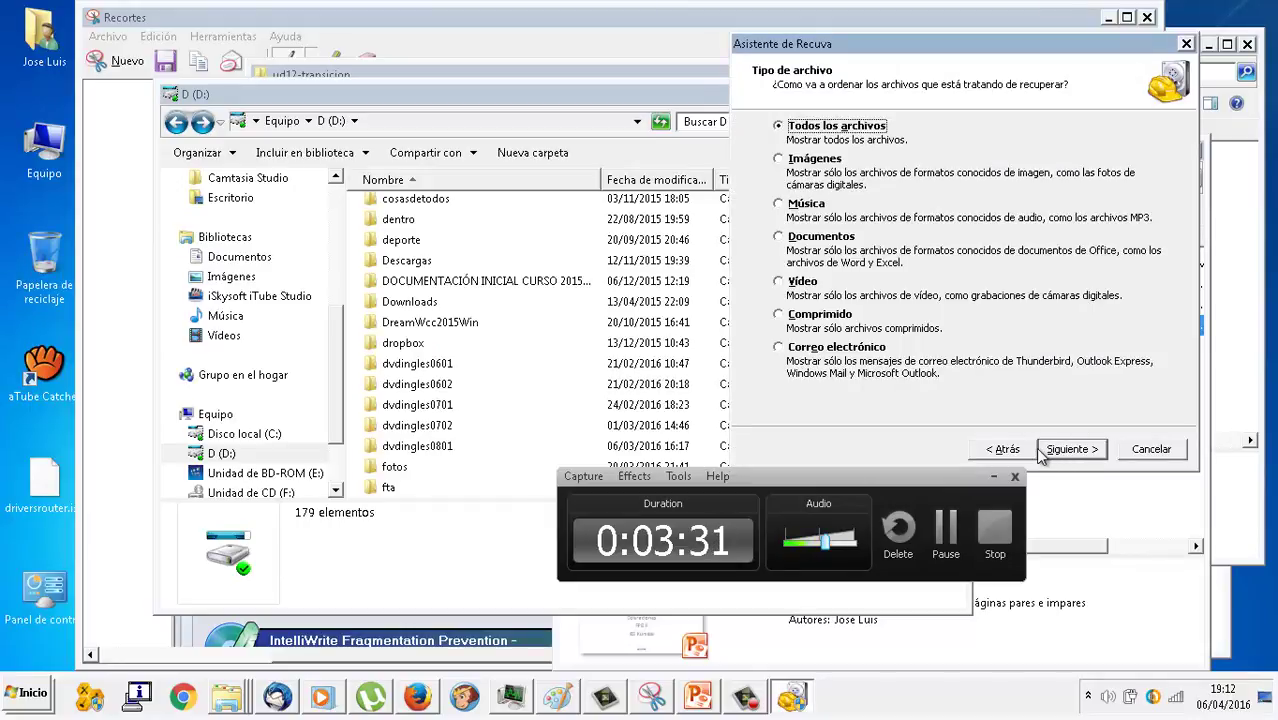
click(1002, 451)
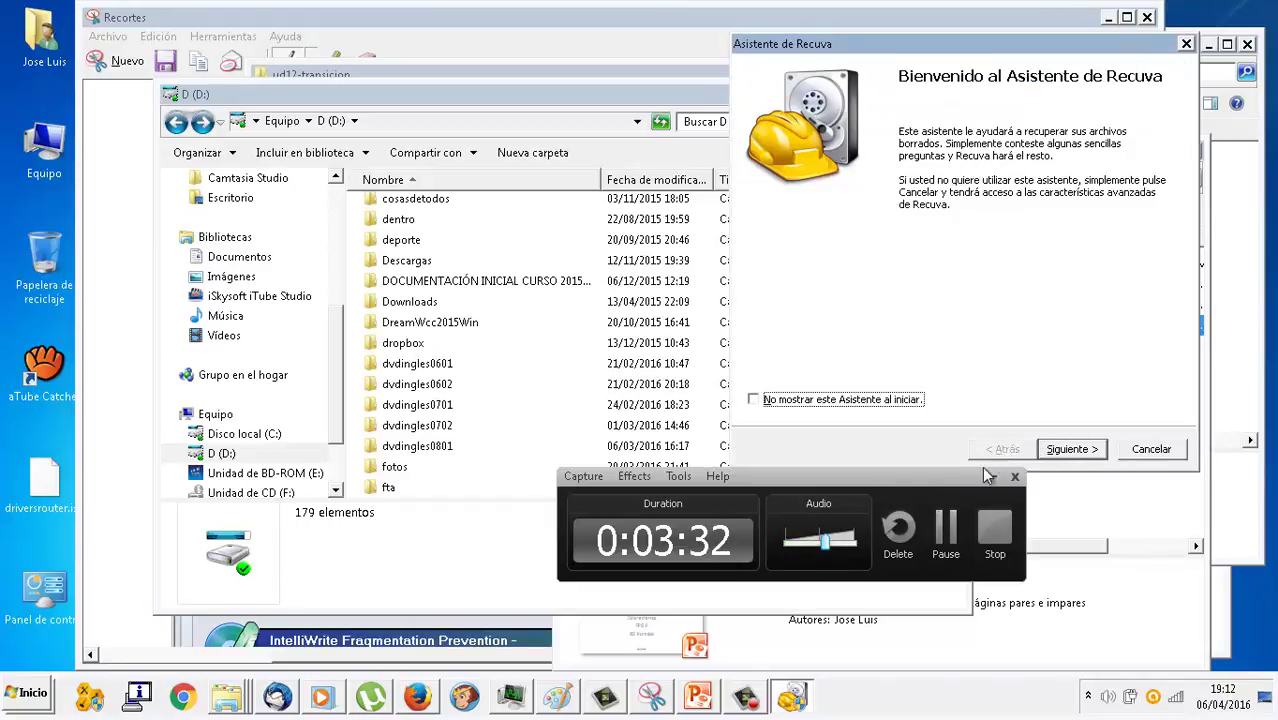
Switch to the PowerPoint presentation and replace slide 4's body text with a step starting "3. A"
click(704, 708)
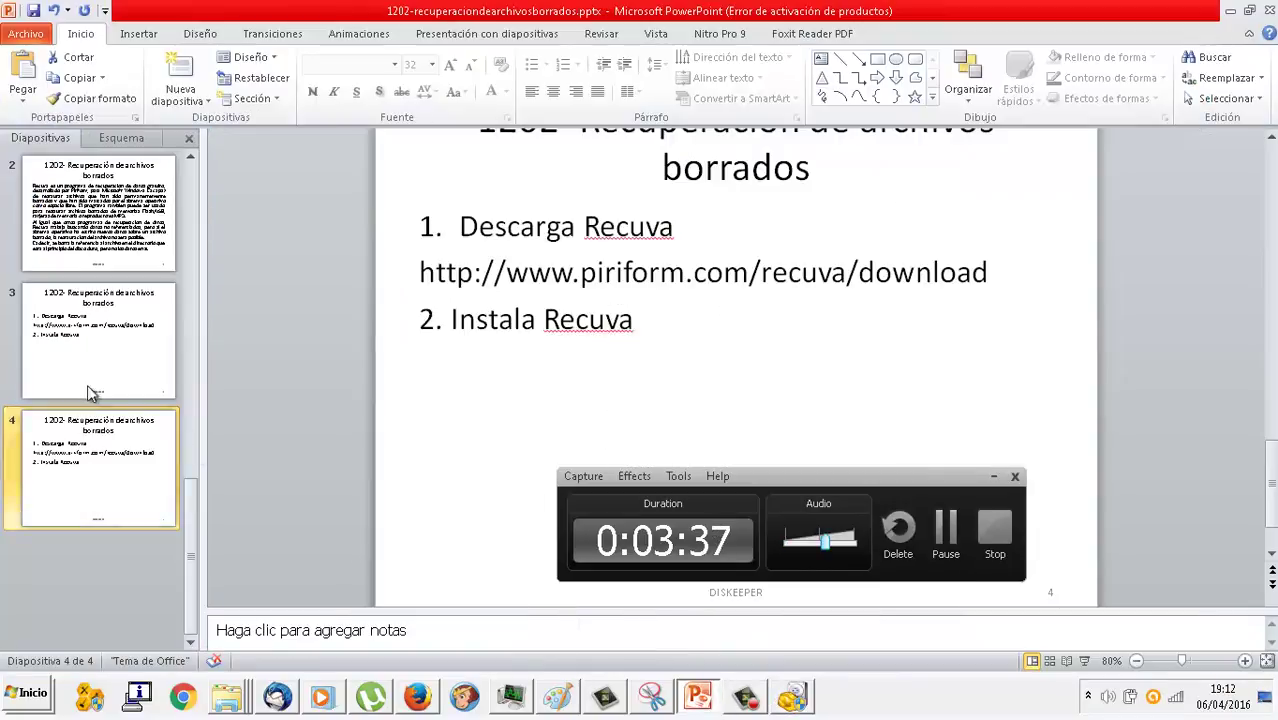
click(491, 322)
key(ctrl+a)
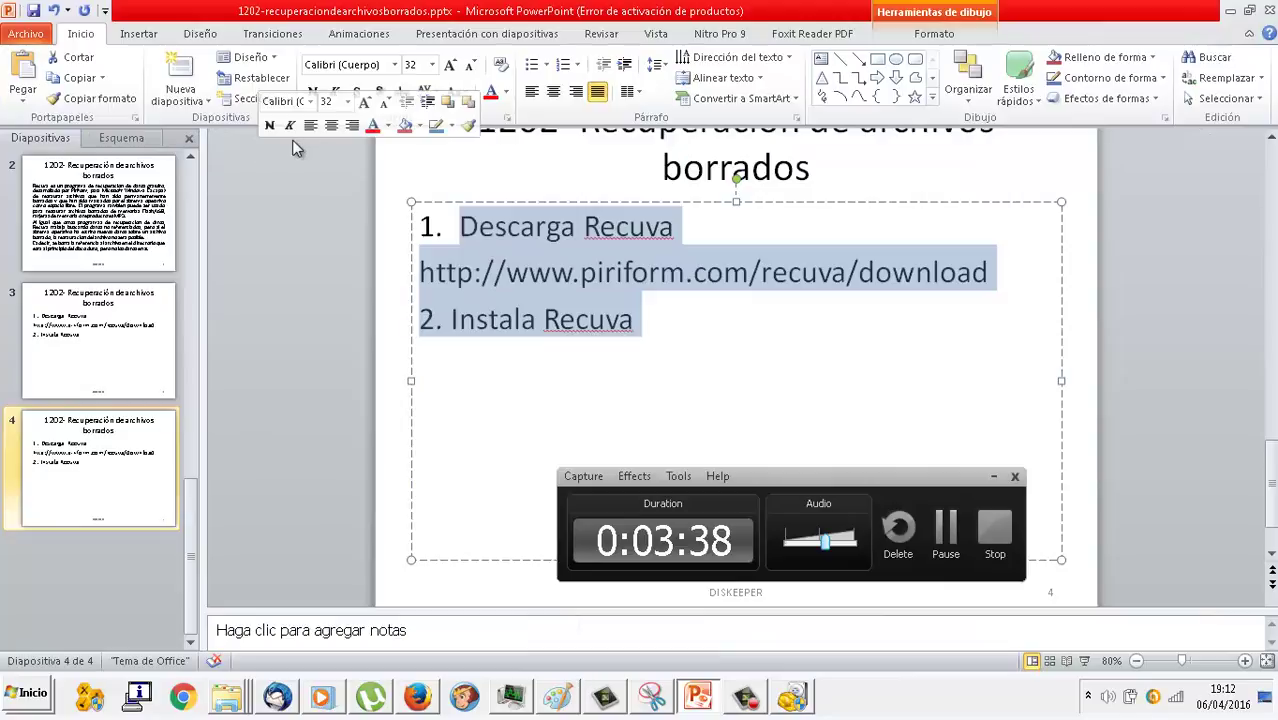
key(Delete)
key(BackSpace)
text(3. A)
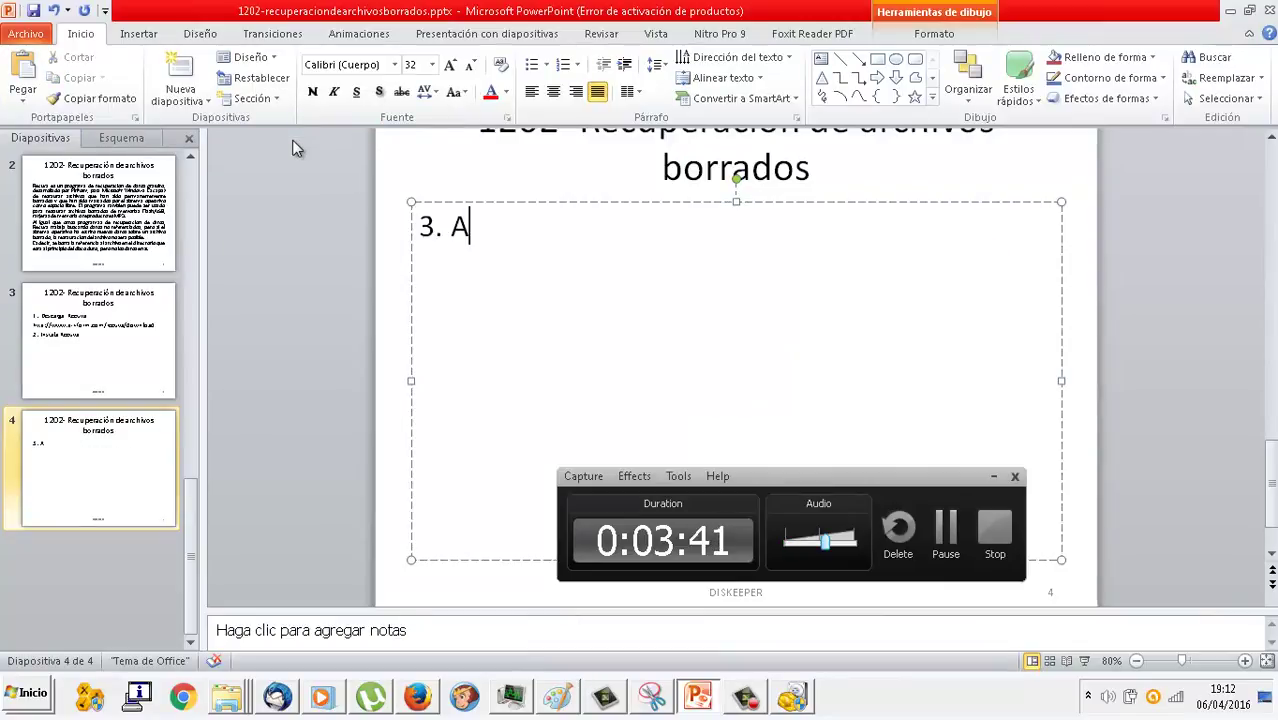